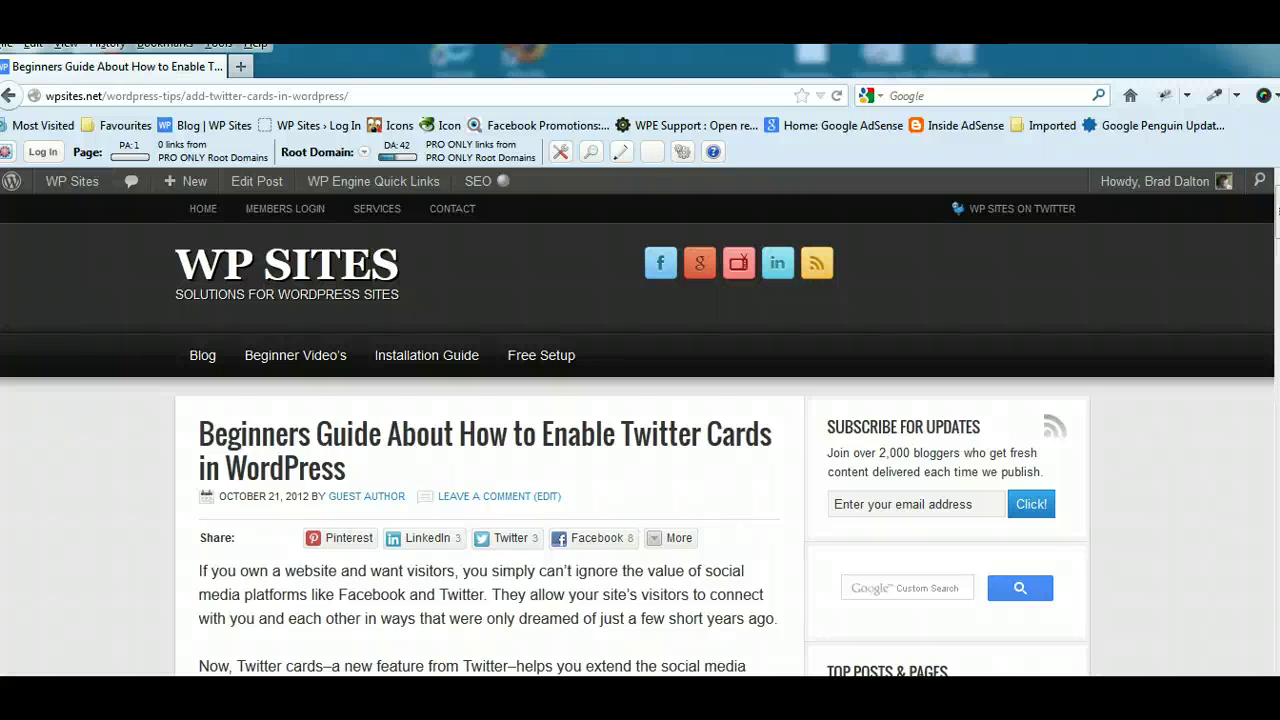
Step: Examine the old-style tweet and Twitter card examples in the Twitter Cards article
{"action": "scroll", "coordinate": [640, 430], "scroll_direction": "down", "scroll_amount": 10}
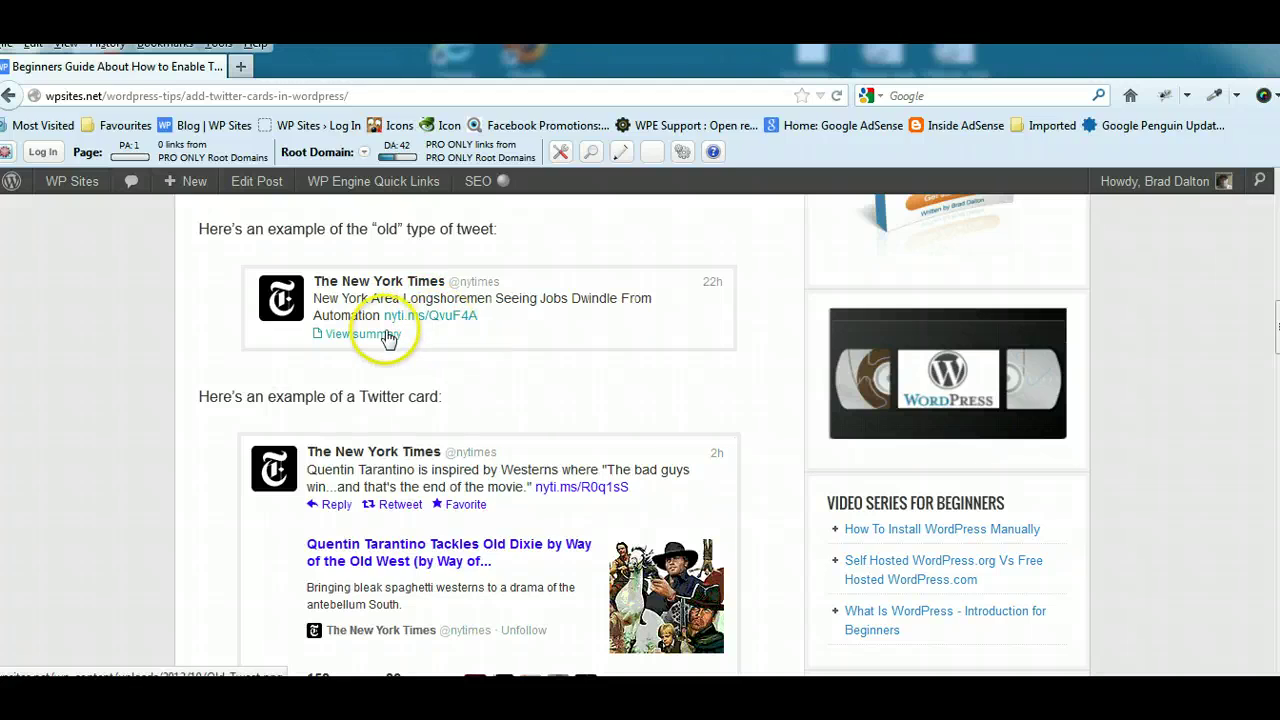
{"action": "scroll", "coordinate": [644, 435], "scroll_direction": "down", "scroll_amount": 1}
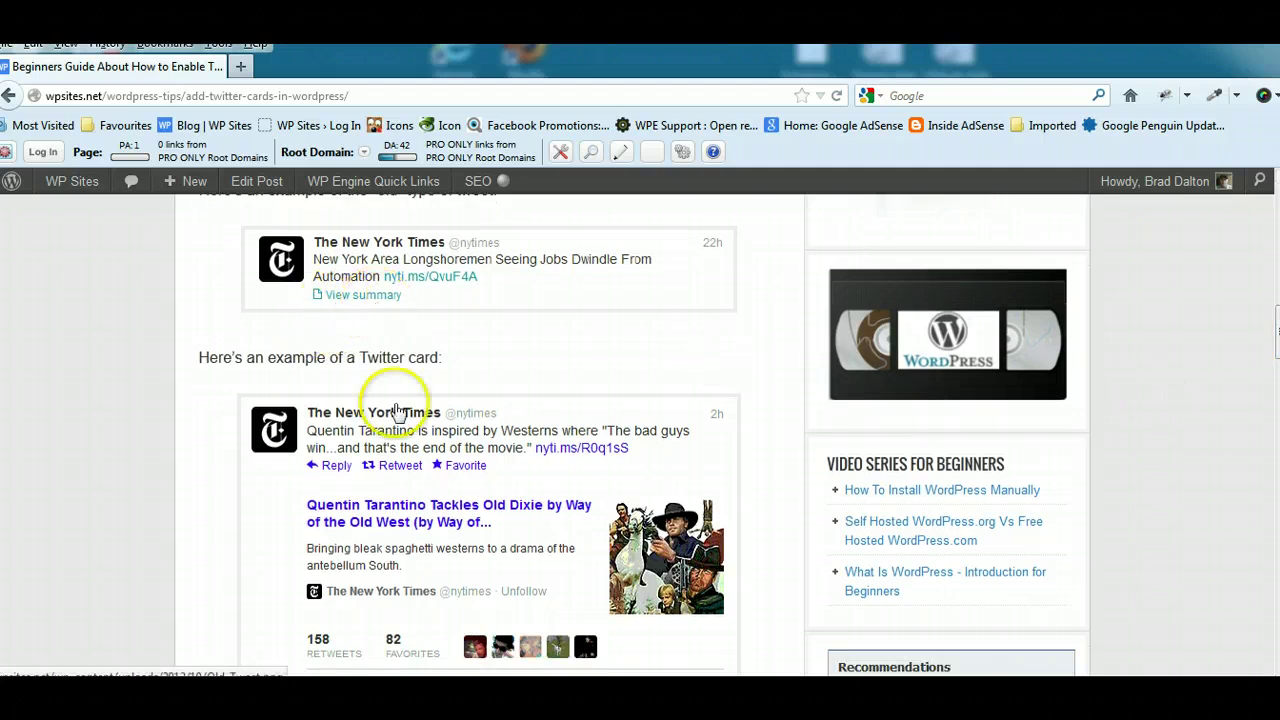
{"action": "scroll", "coordinate": [934, 424], "scroll_direction": "down", "scroll_amount": 3}
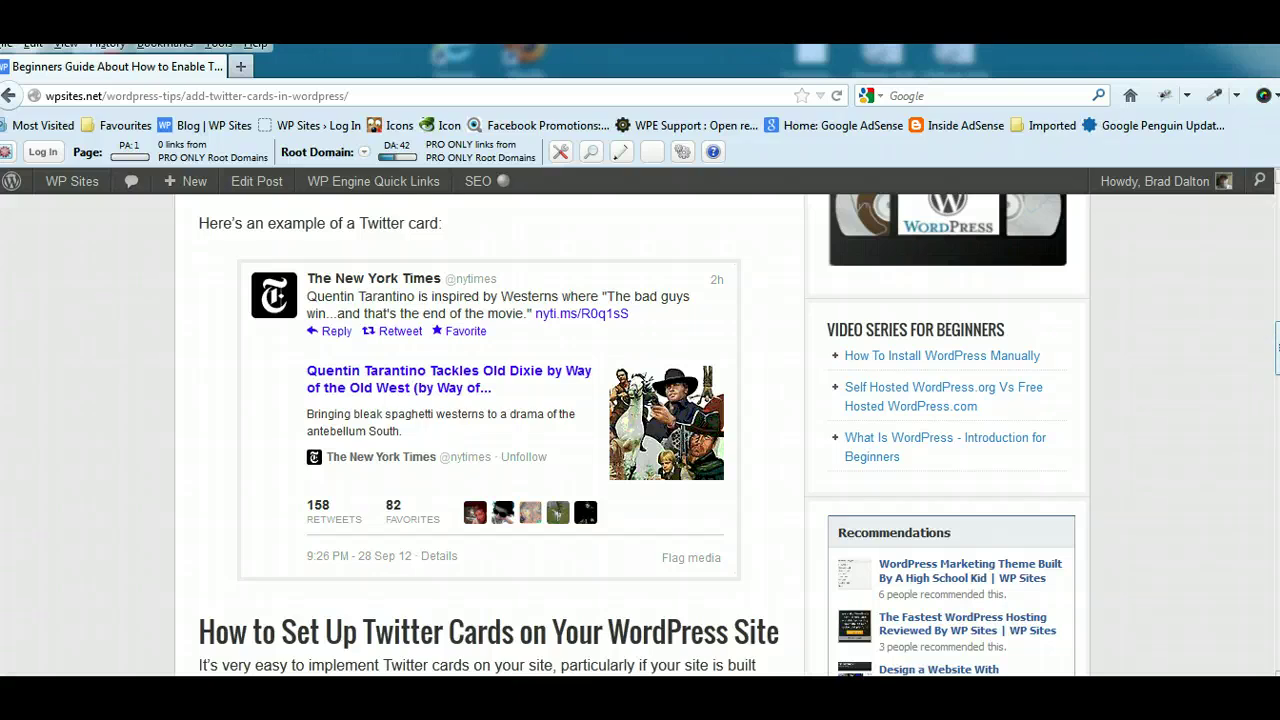
{"action": "scroll", "coordinate": [640, 430], "scroll_direction": "up", "scroll_amount": 10}
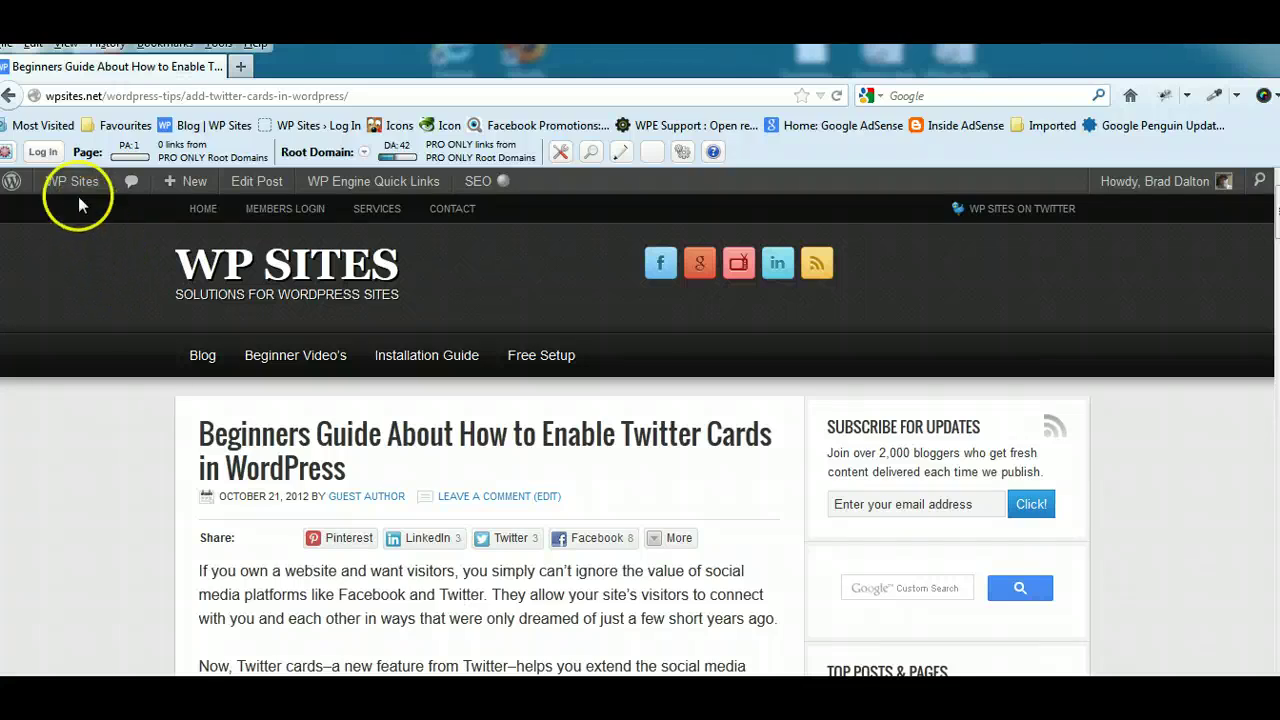
Step: Open the SEO plugin's Social settings from the WP Sites WordPress dashboard
{"action": "mouse_move", "coordinate": [73, 188]}
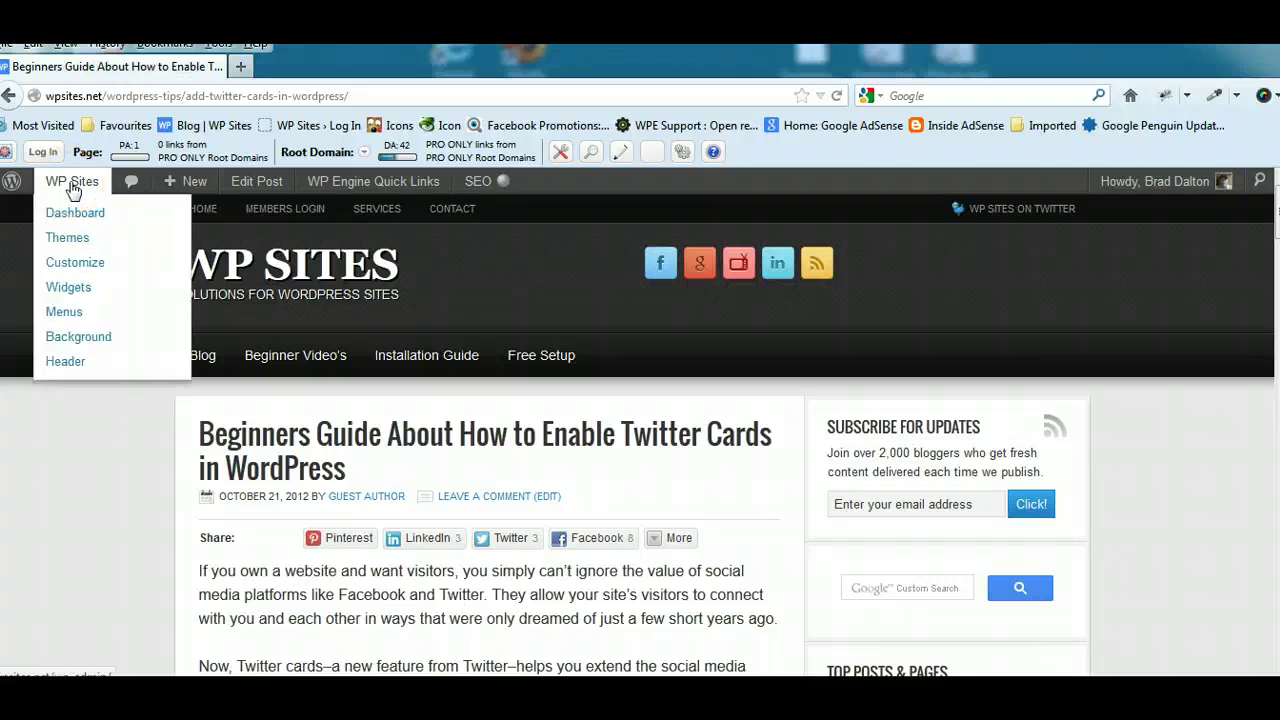
{"action": "left_click", "coordinate": [75, 215]}
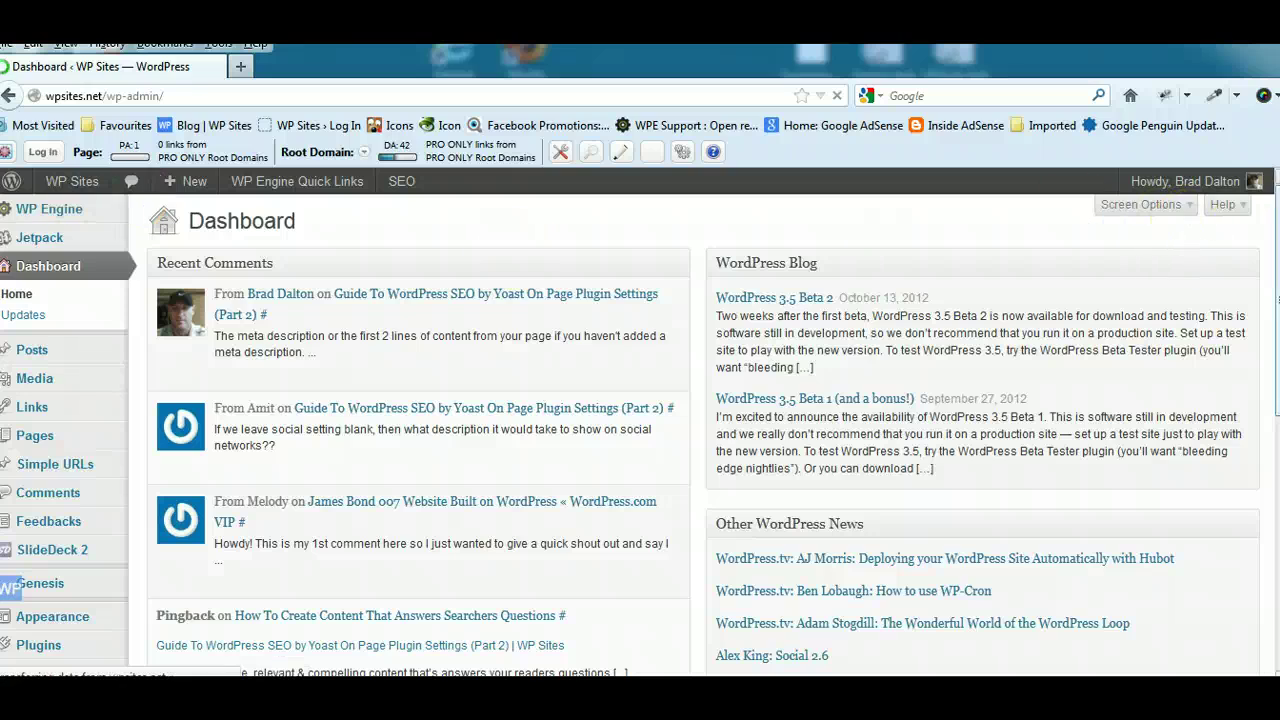
{"action": "scroll", "coordinate": [1260, 300], "scroll_direction": "down", "scroll_amount": 5}
{"action": "scroll", "coordinate": [640, 420], "scroll_direction": "down", "scroll_amount": 5}
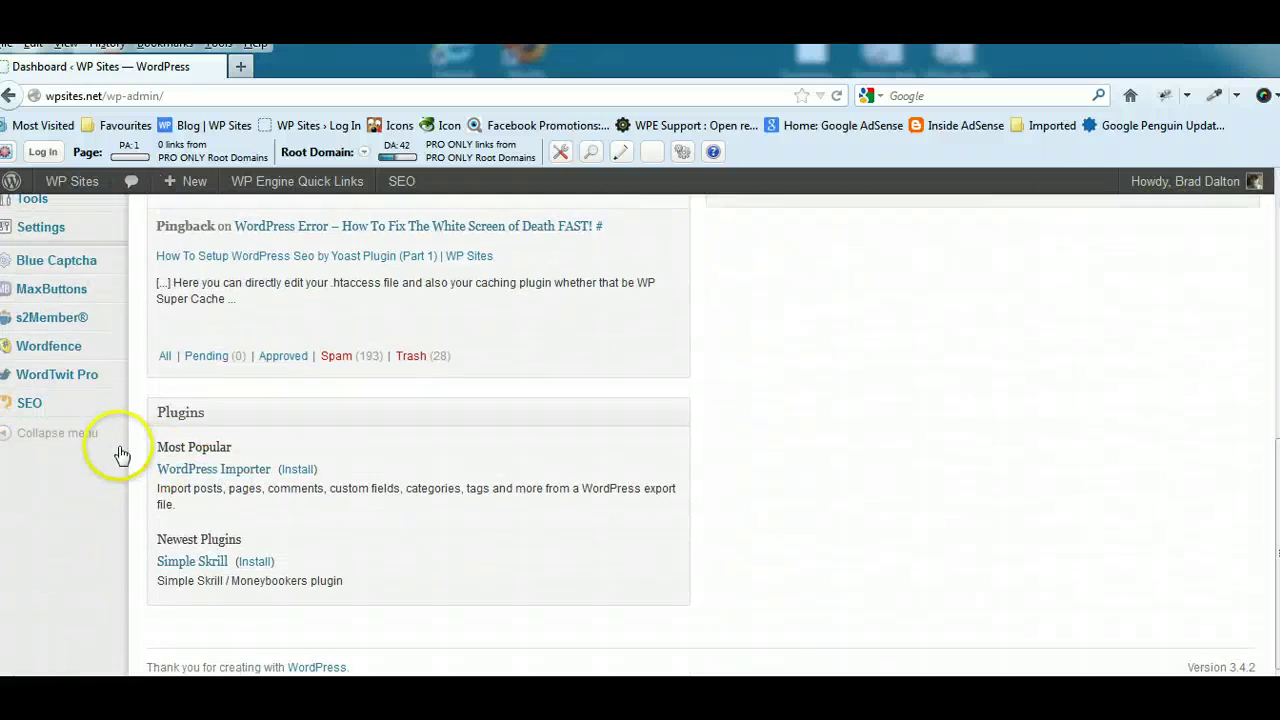
{"action": "mouse_move", "coordinate": [64, 408]}
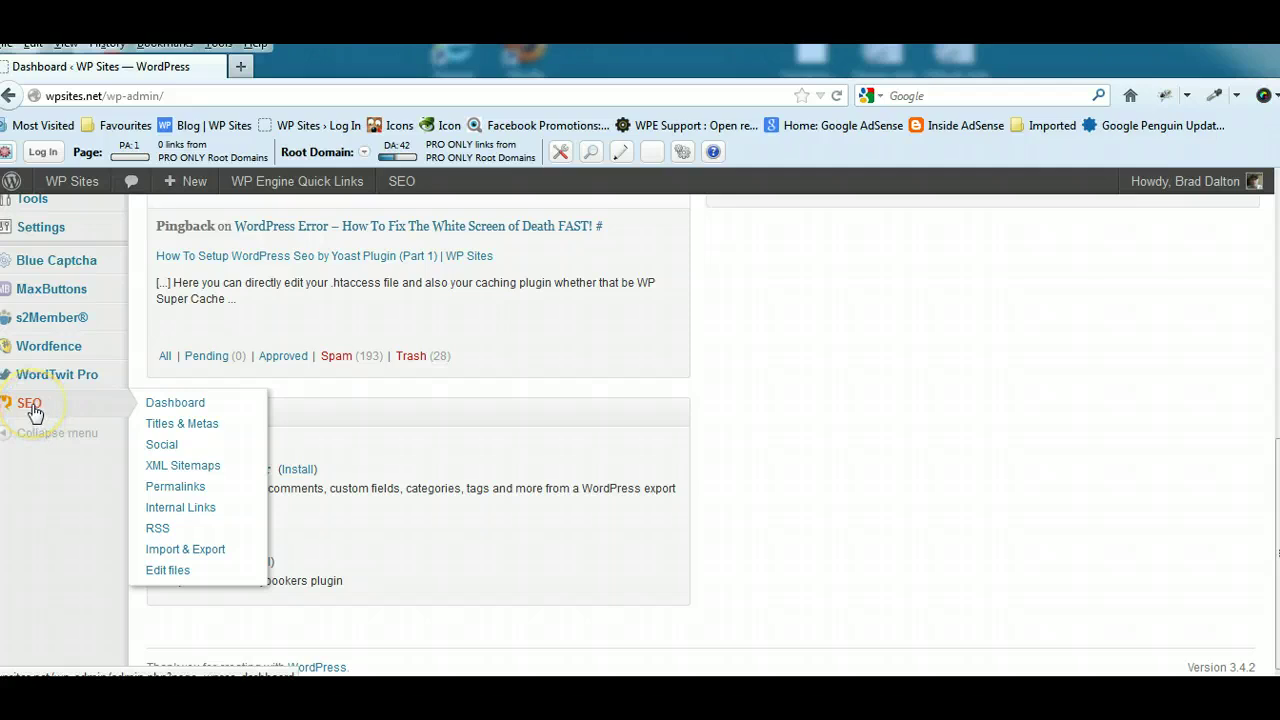
{"action": "left_click", "coordinate": [160, 446]}
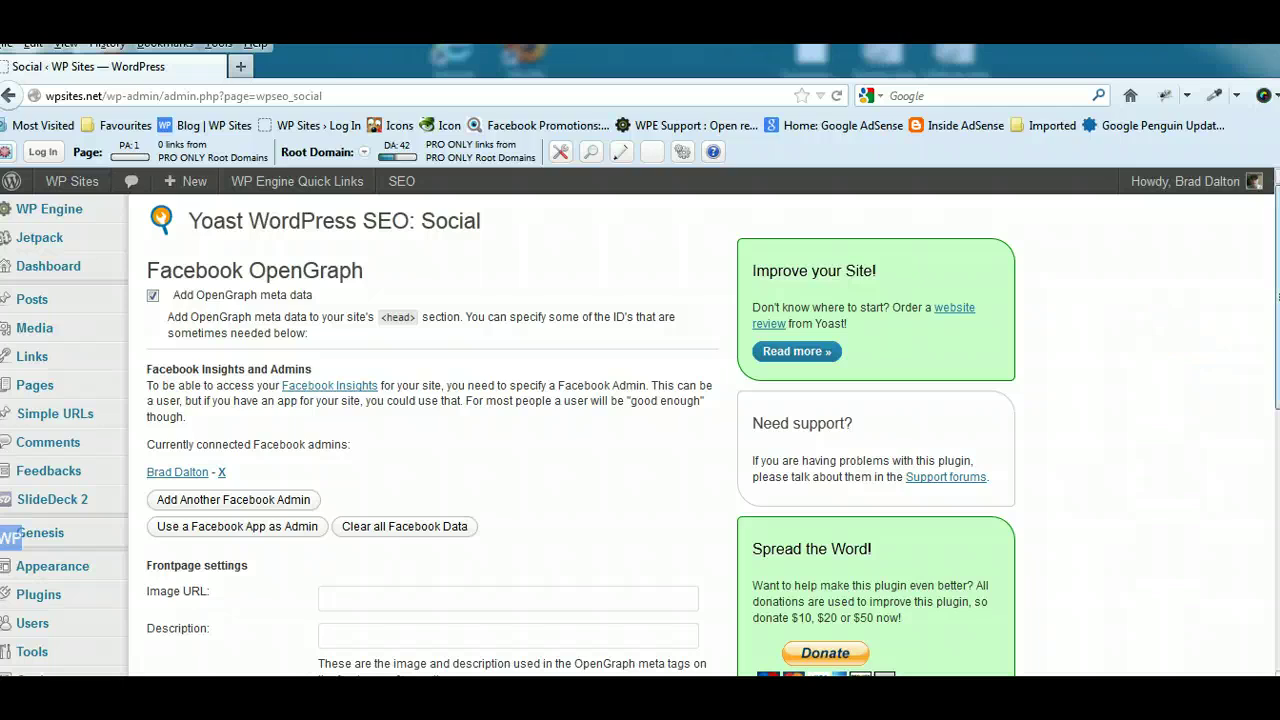
Step: Review the Twitter card meta data option and the site Twitter username in the Social settings
{"action": "scroll", "coordinate": [640, 430], "scroll_direction": "down", "scroll_amount": 1}
{"action": "scroll", "coordinate": [1190, 560], "scroll_direction": "down", "scroll_amount": 8}
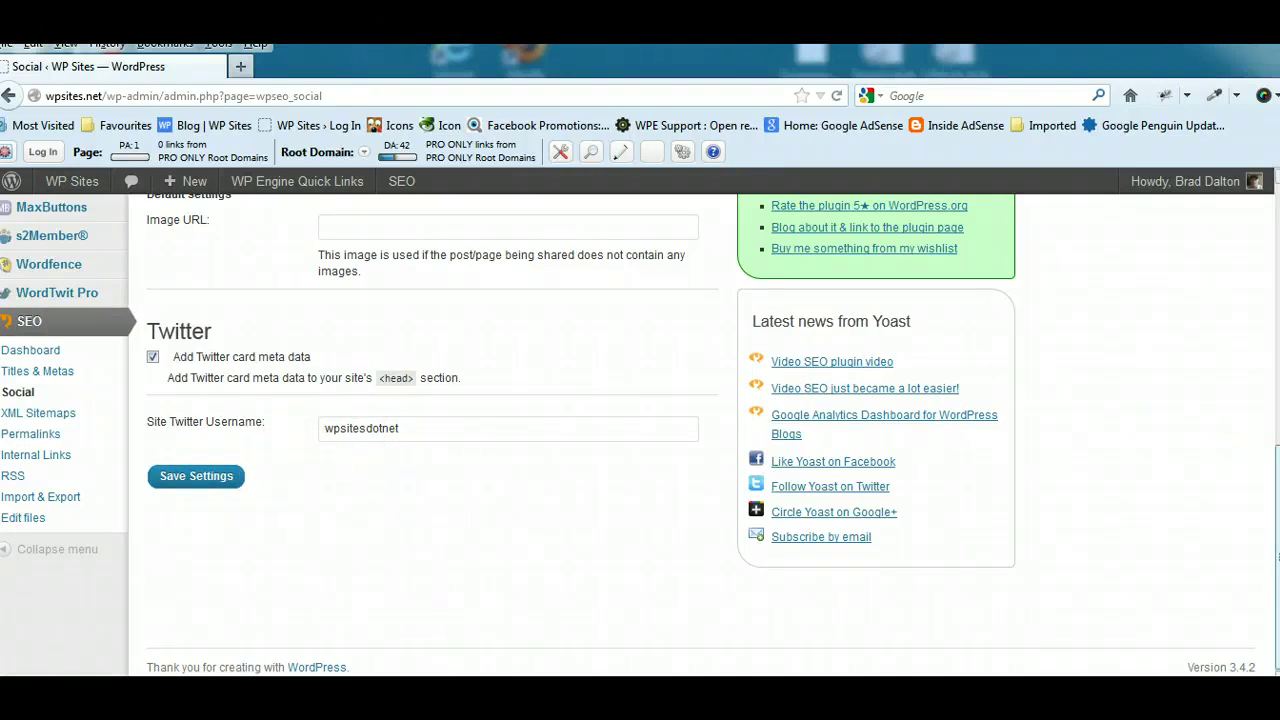
{"action": "scroll", "coordinate": [640, 430], "scroll_direction": "up", "scroll_amount": 10}
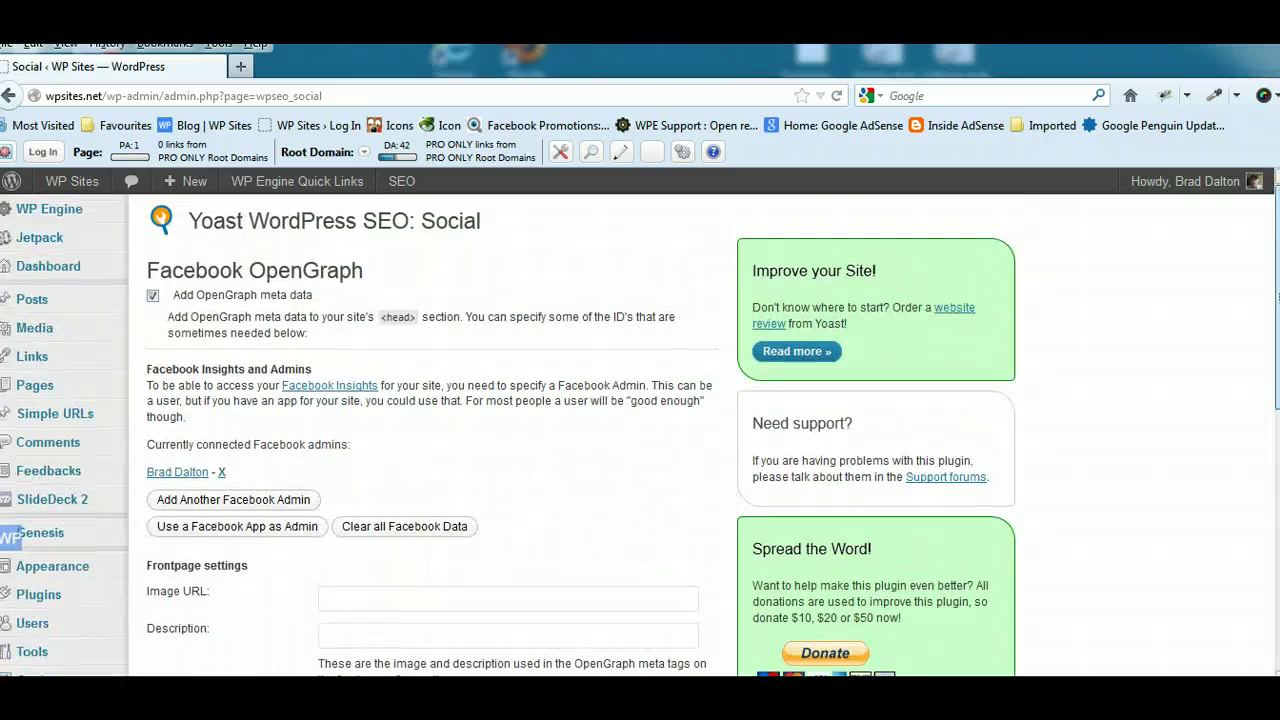
{"action": "left_click", "coordinate": [10, 95]}
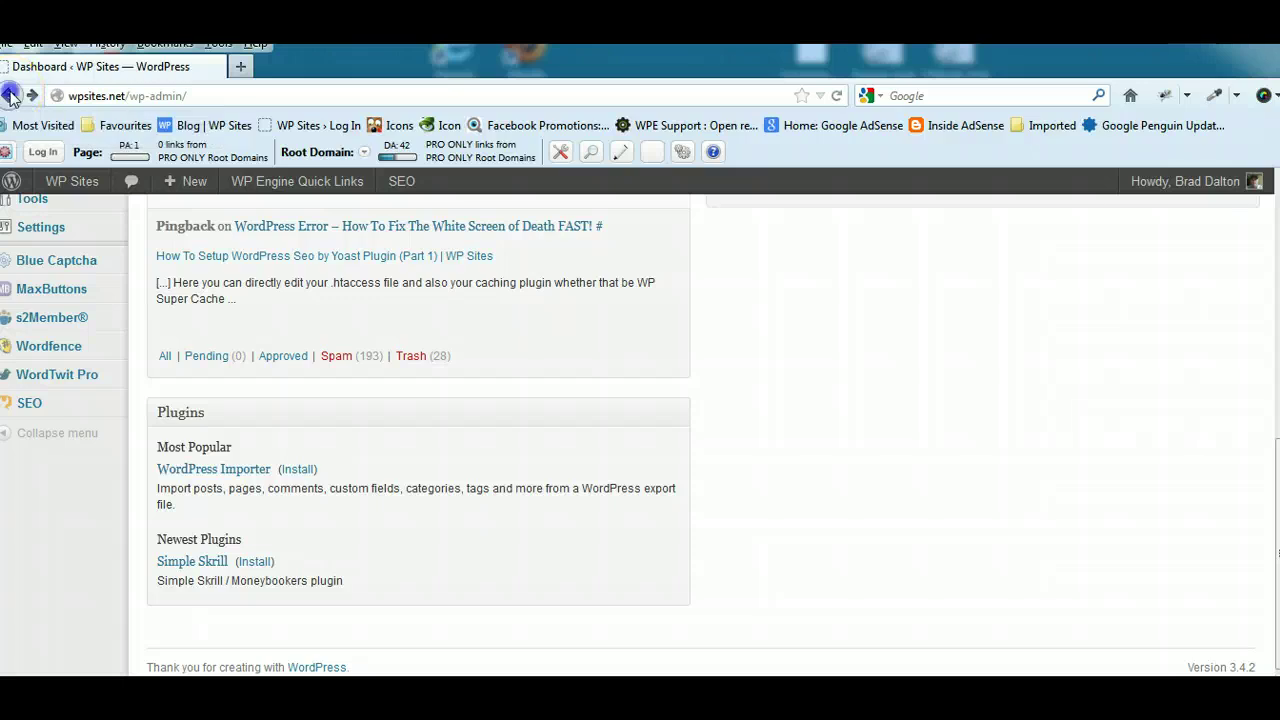
{"action": "left_click", "coordinate": [10, 95]}
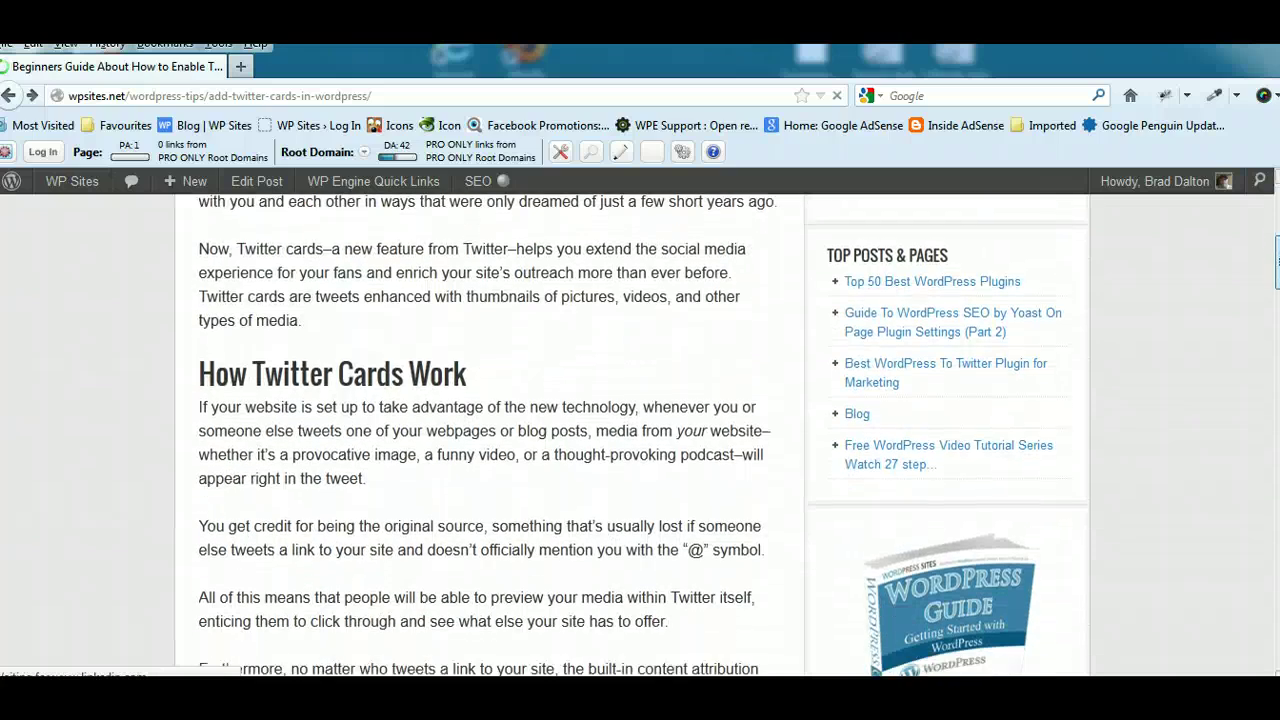
{"action": "scroll", "coordinate": [640, 430], "scroll_direction": "down", "scroll_amount": 15}
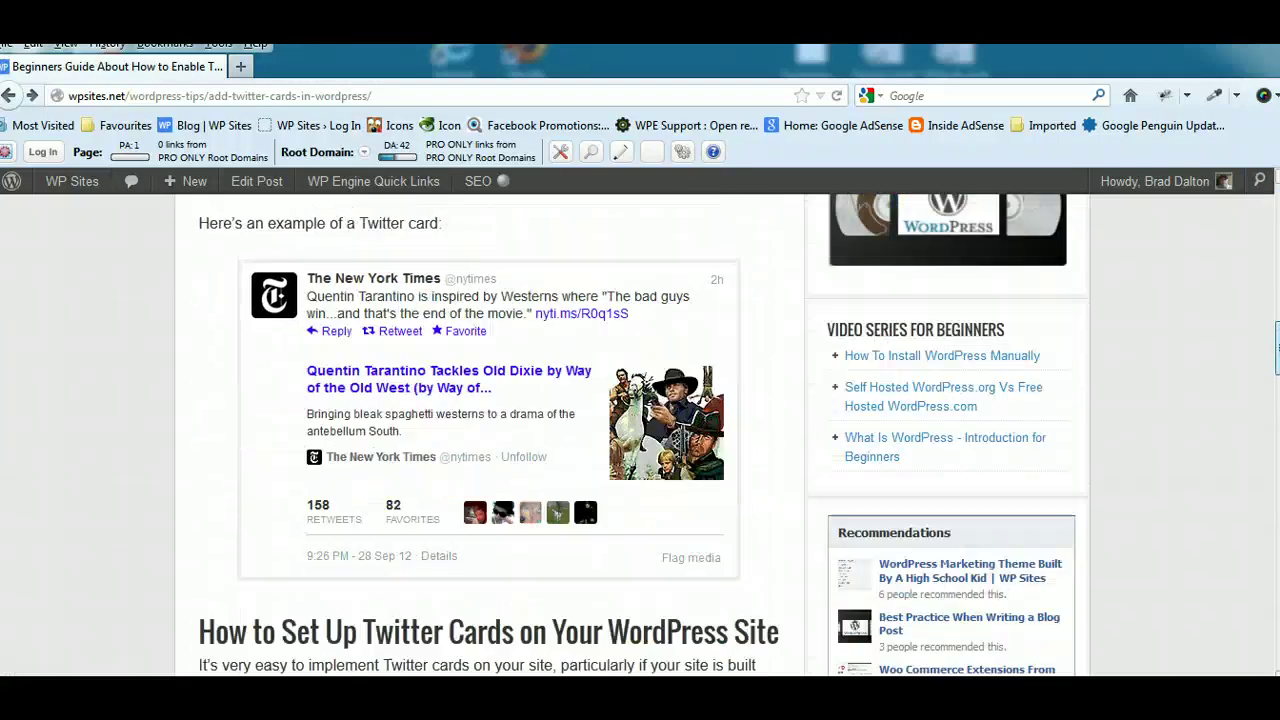
{"action": "scroll", "coordinate": [640, 430], "scroll_direction": "down", "scroll_amount": 5}
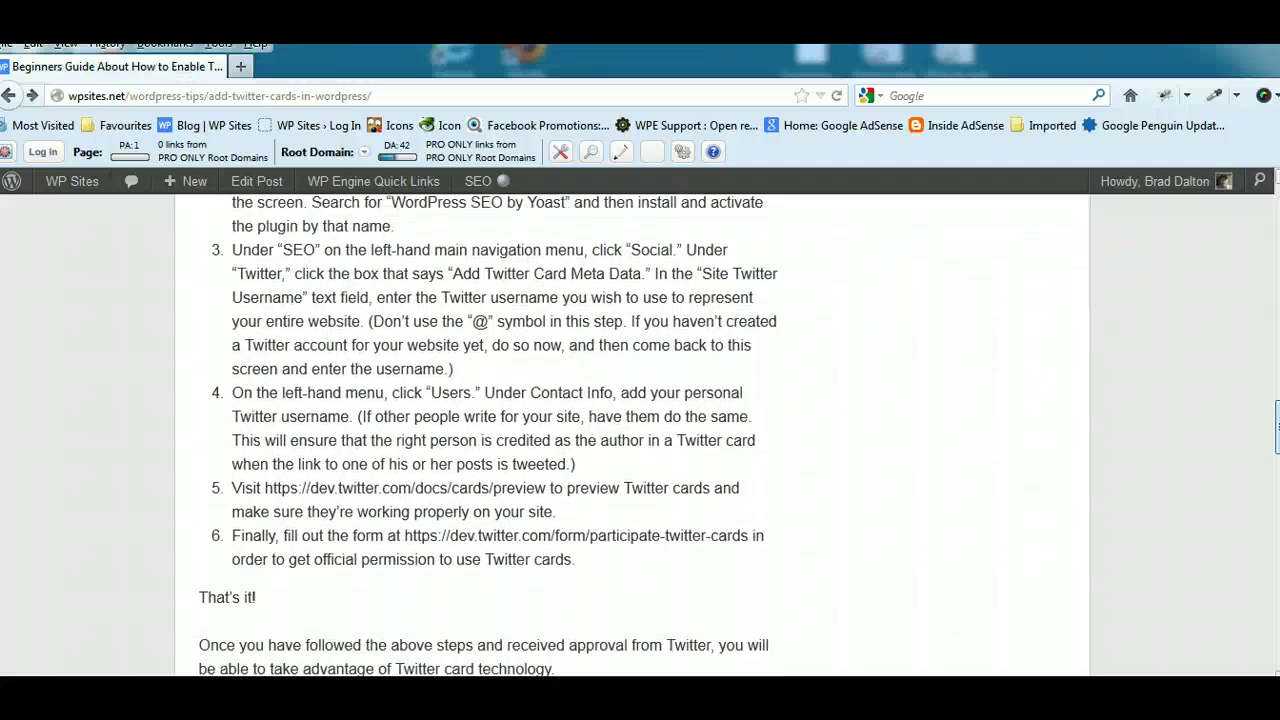
{"action": "scroll", "coordinate": [557, 443], "scroll_direction": "up", "scroll_amount": 1}
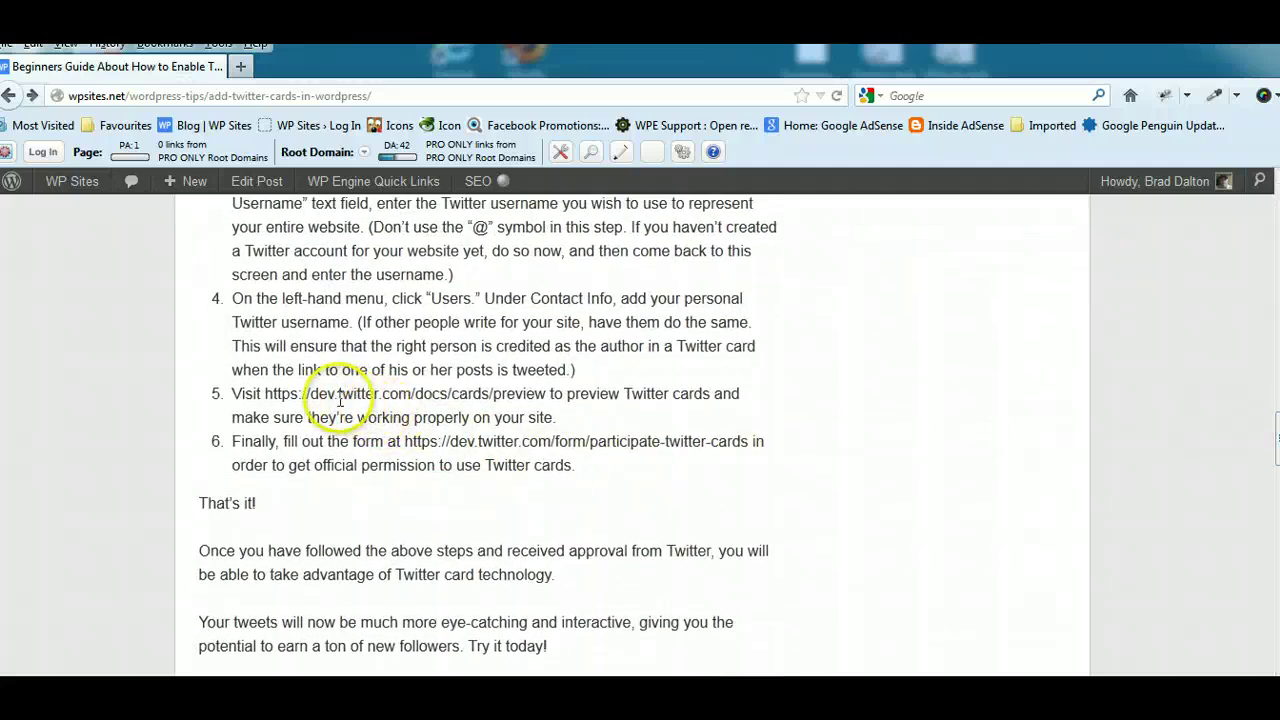
{"action": "left_click_drag", "start_coordinate": [268, 394], "coordinate": [427, 394]}
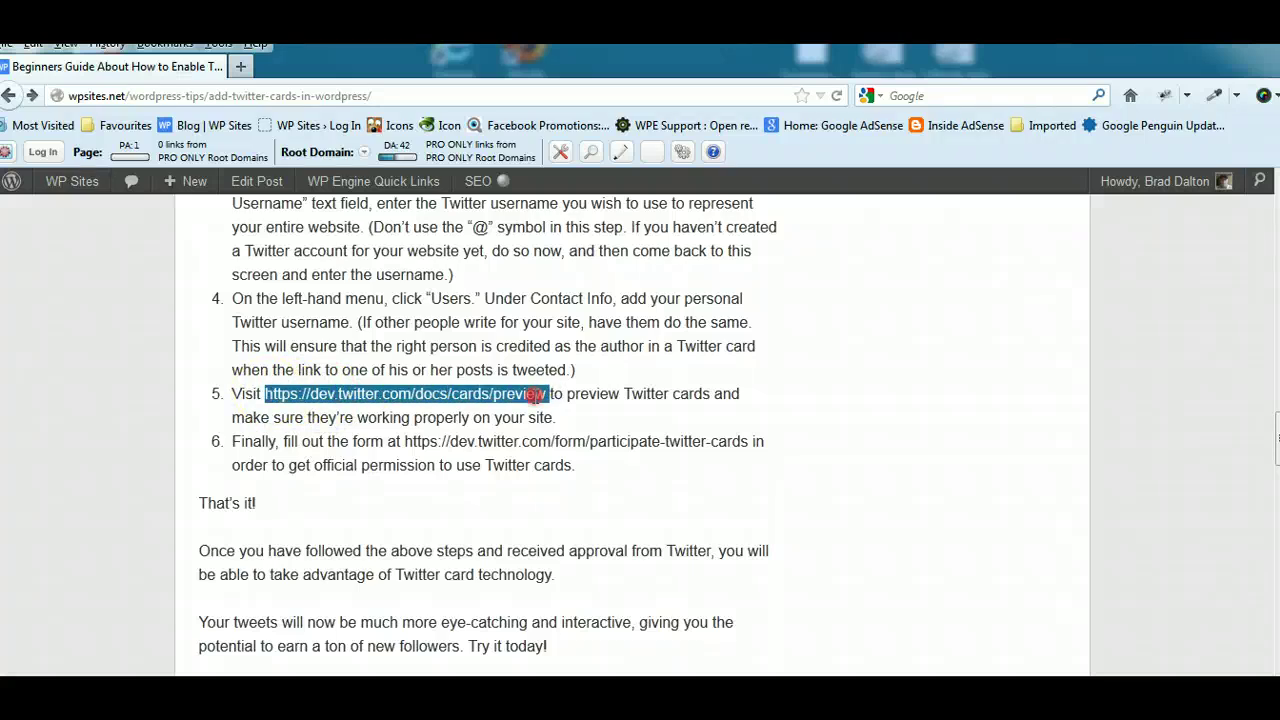
{"action": "right_click", "coordinate": [535, 394]}
{"action": "left_click", "coordinate": [592, 148]}
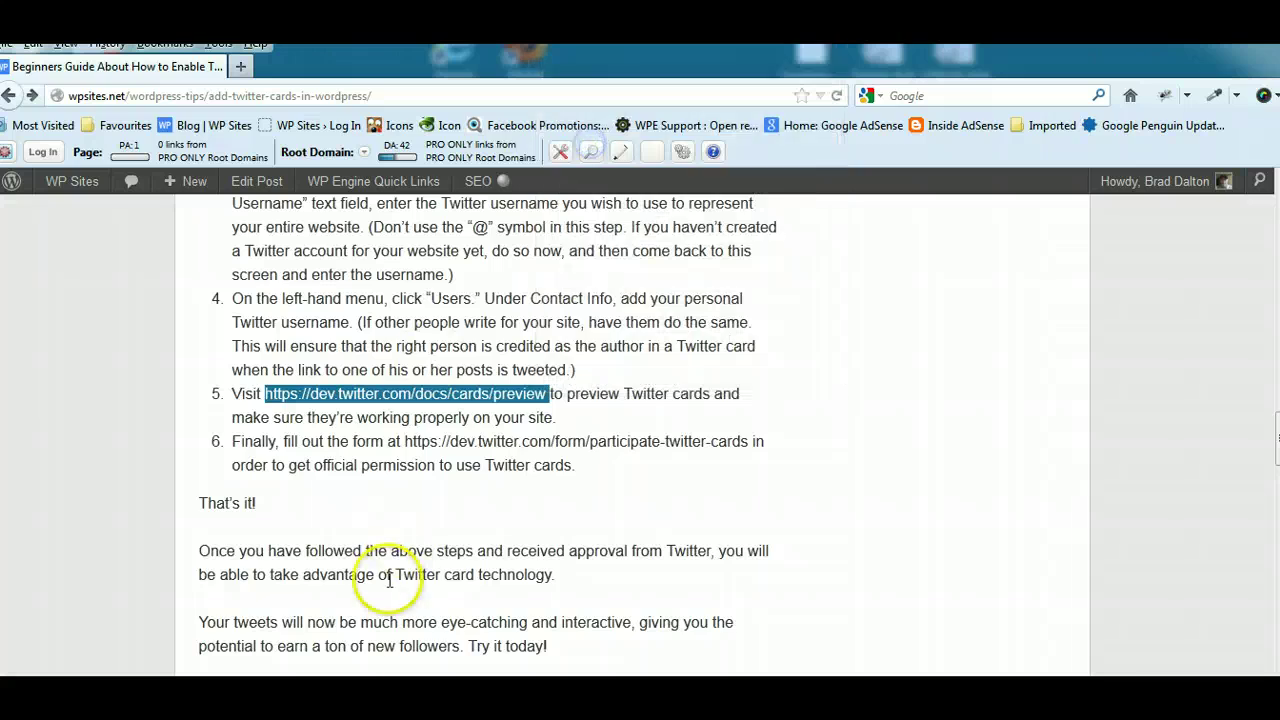
Step: Copy the web address of the Twitter Cards article itself
{"action": "left_click", "coordinate": [212, 95]}
{"action": "right_click", "coordinate": [213, 95]}
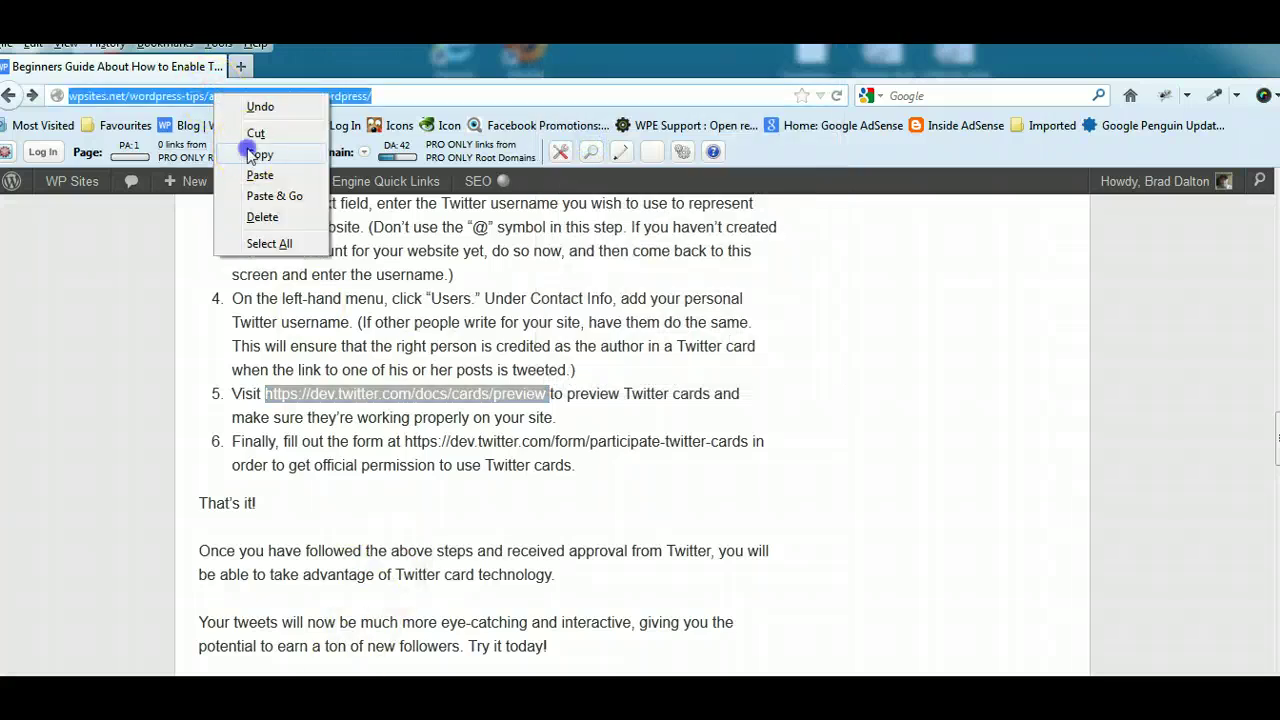
{"action": "left_click", "coordinate": [258, 155]}
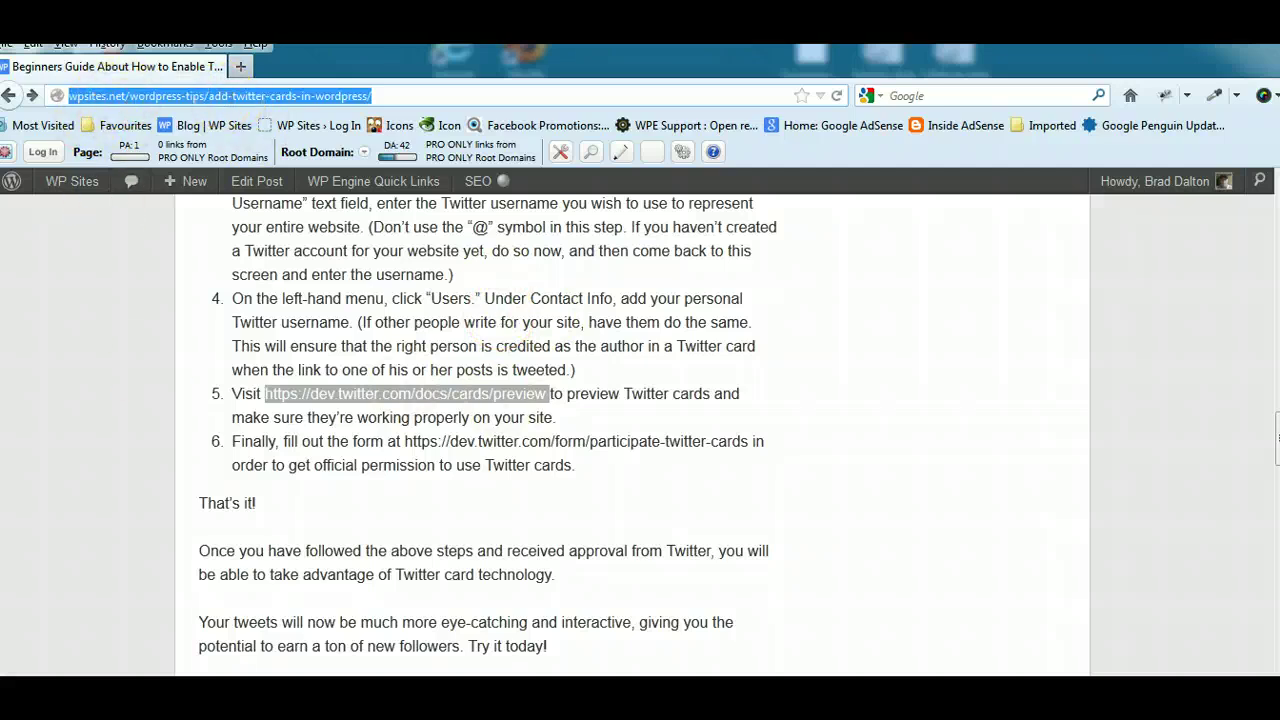
{"action": "mouse_move", "coordinate": [330, 677]}
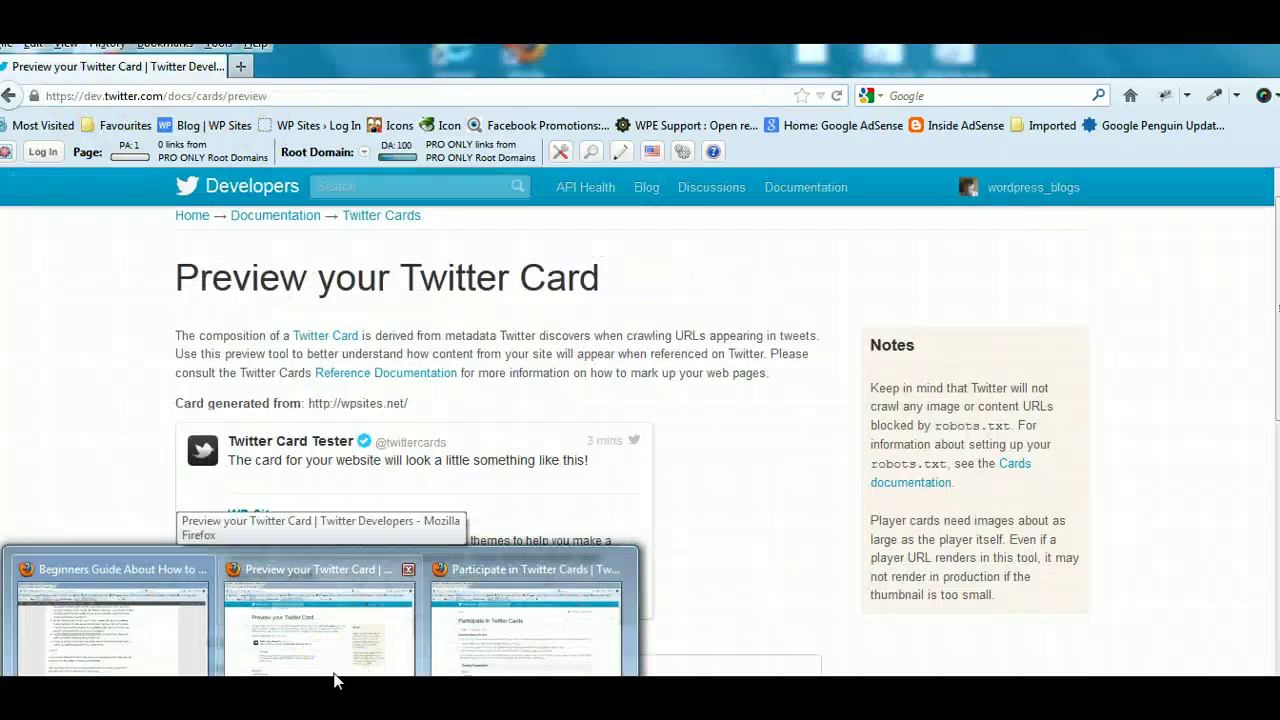
{"action": "left_click", "coordinate": [335, 677]}
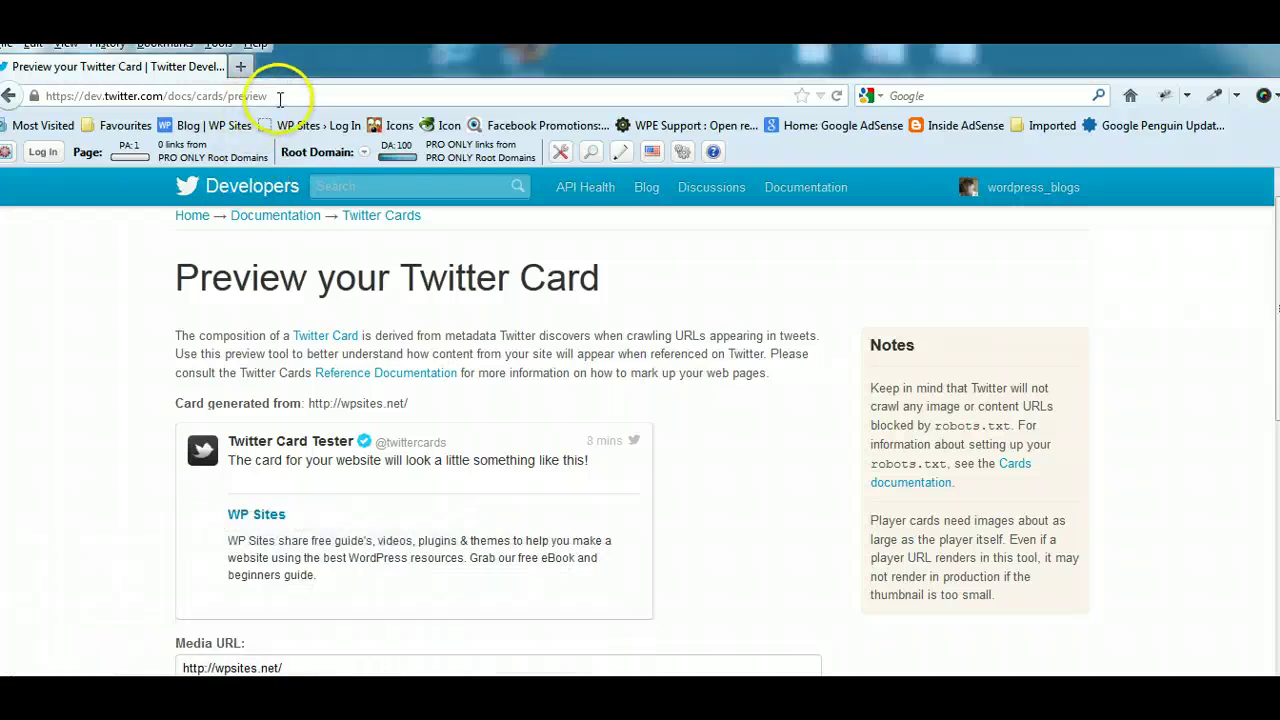
{"action": "scroll", "coordinate": [514, 470], "scroll_direction": "down", "scroll_amount": 3}
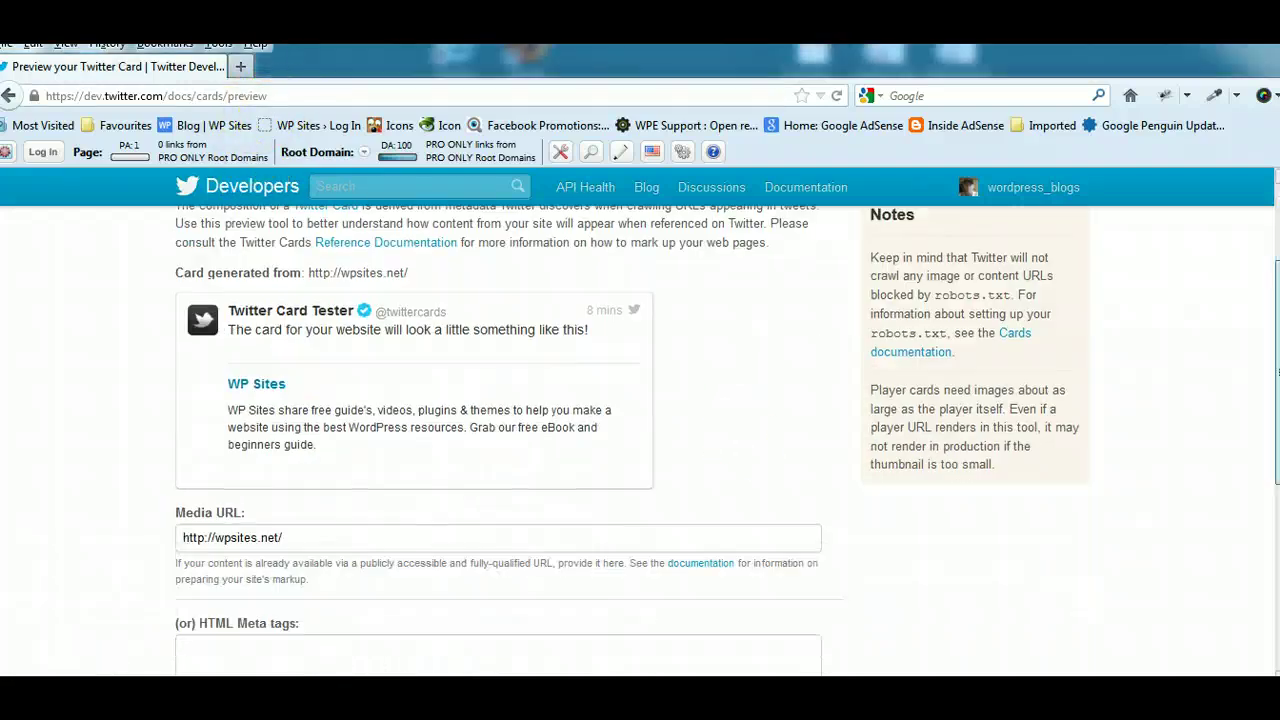
{"action": "left_click_drag", "start_coordinate": [300, 474], "coordinate": [131, 473]}
{"action": "left_click", "coordinate": [292, 459]}
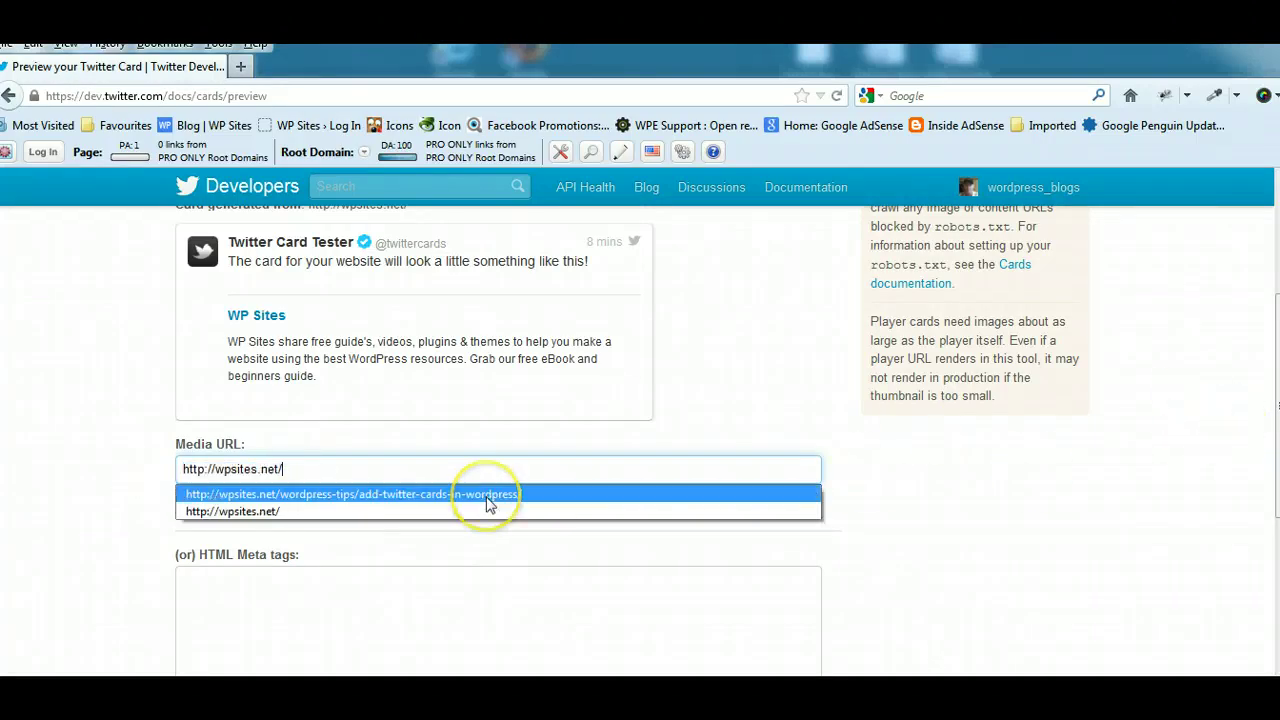
{"action": "left_click", "coordinate": [303, 512]}
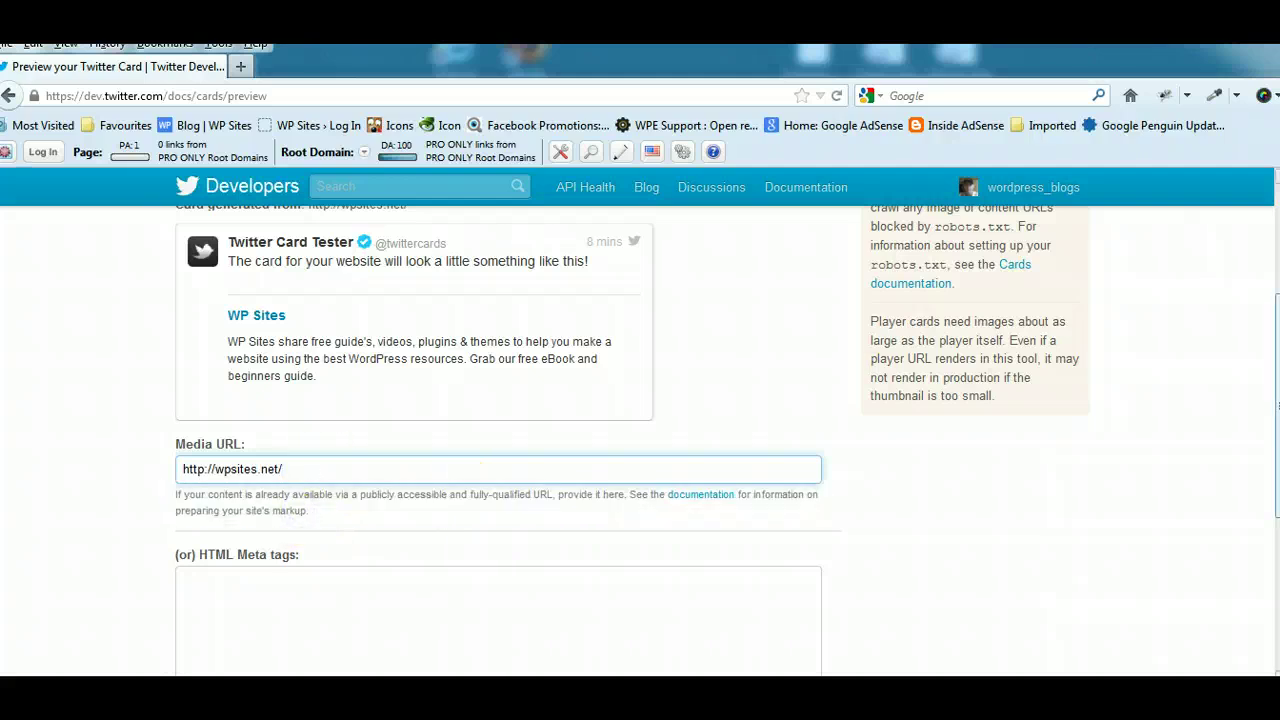
Step: Examine the title and description text in the card preview generated for the site
{"action": "scroll", "coordinate": [1123, 337], "scroll_direction": "up", "scroll_amount": 2}
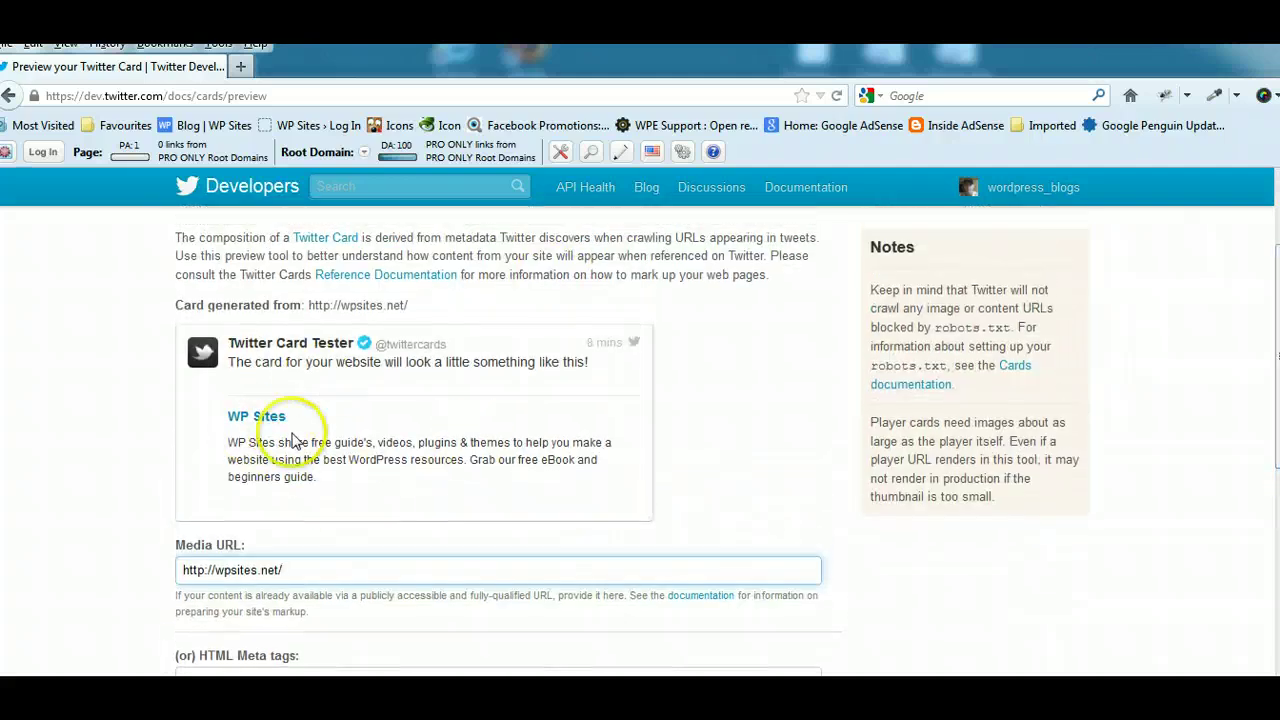
{"action": "left_click_drag", "start_coordinate": [317, 478], "coordinate": [250, 439]}
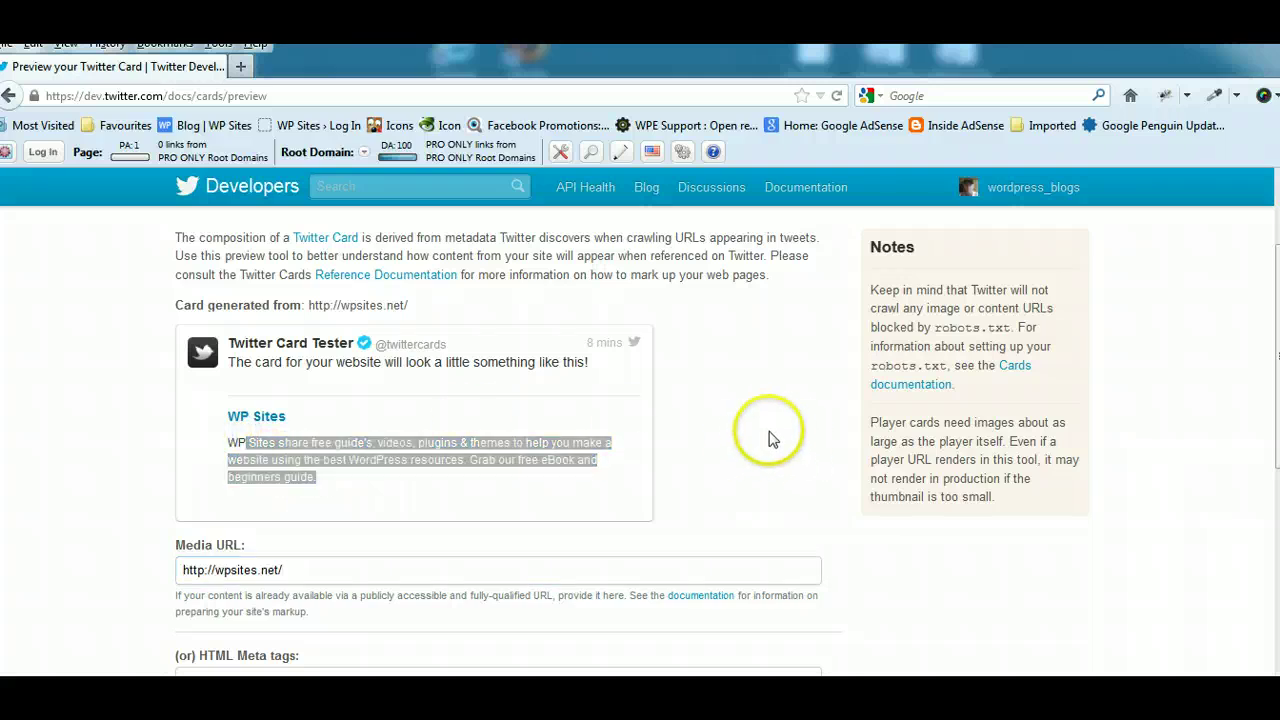
{"action": "scroll", "coordinate": [640, 420], "scroll_direction": "up", "scroll_amount": 2}
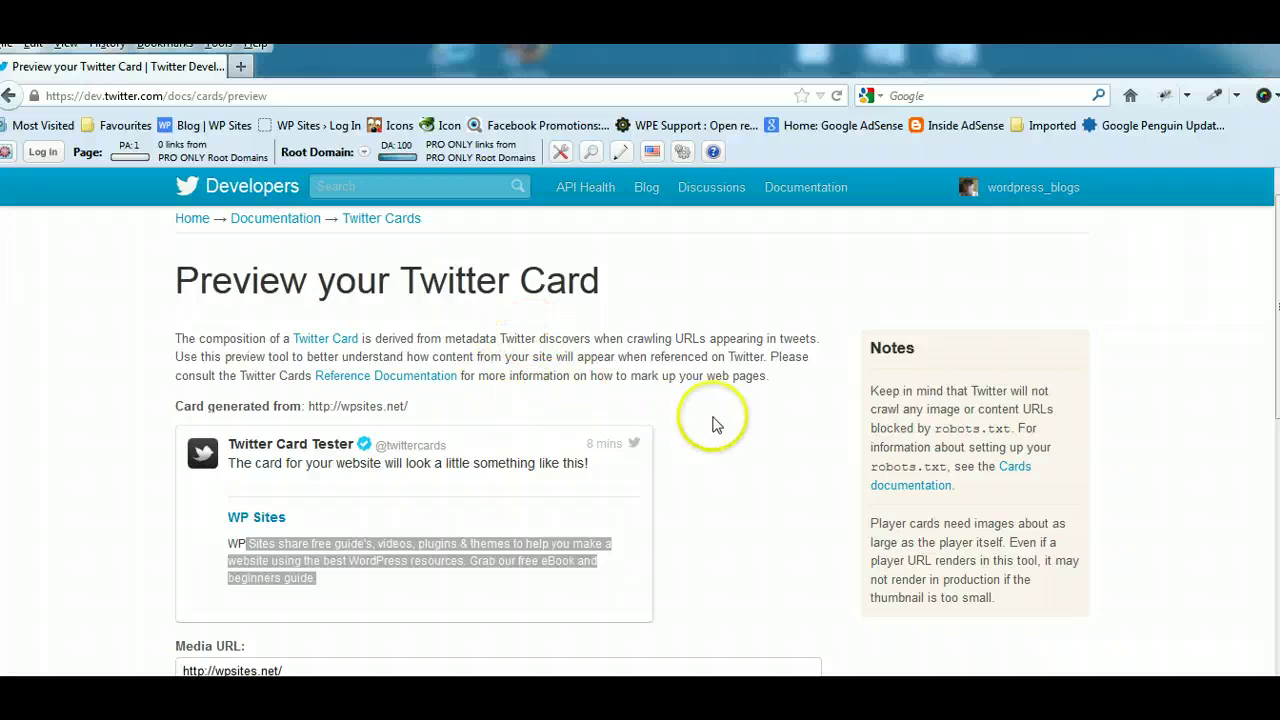
{"action": "left_click", "coordinate": [455, 585]}
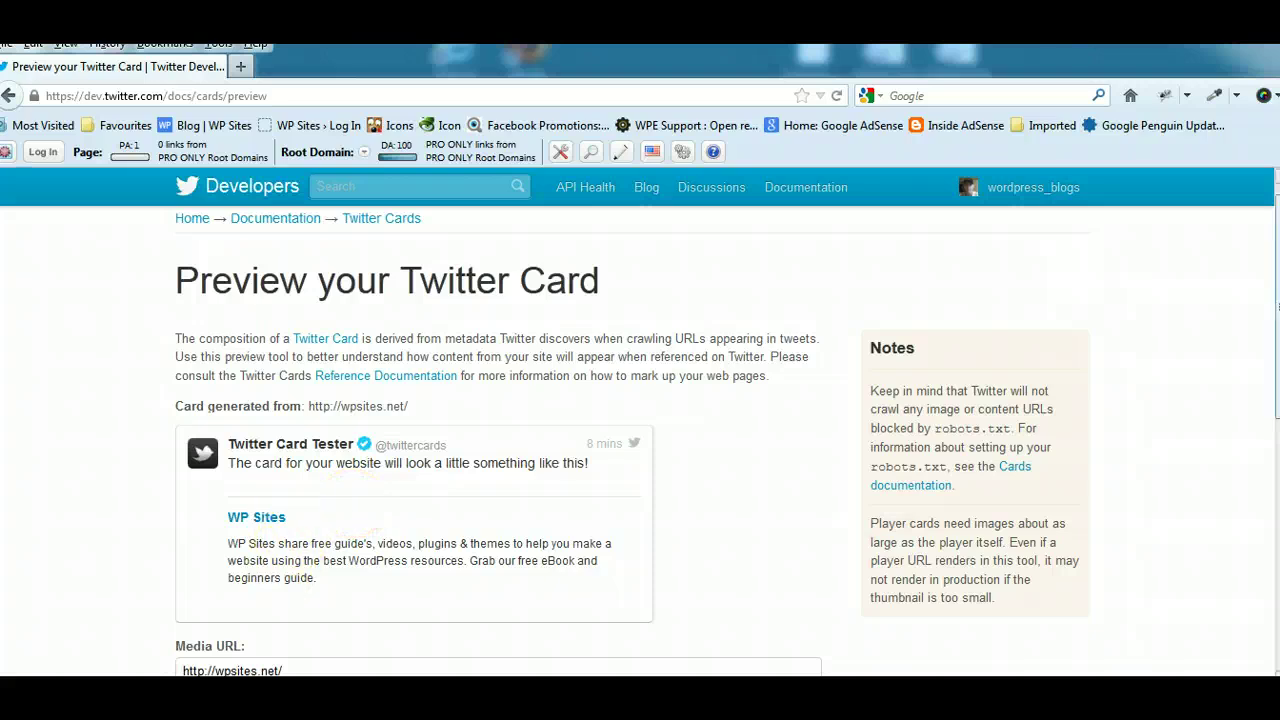
{"action": "scroll", "coordinate": [654, 566], "scroll_direction": "down", "scroll_amount": 1}
{"action": "mouse_move", "coordinate": [314, 620]}
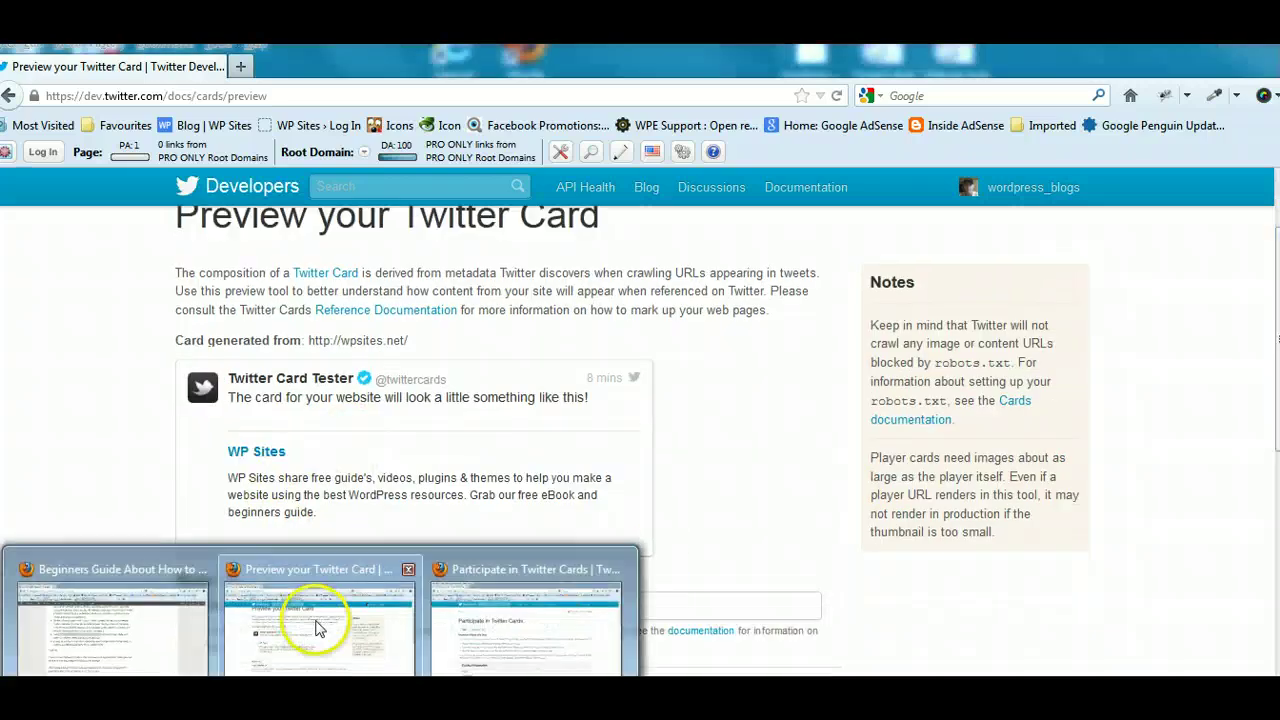
{"action": "left_click", "coordinate": [110, 627]}
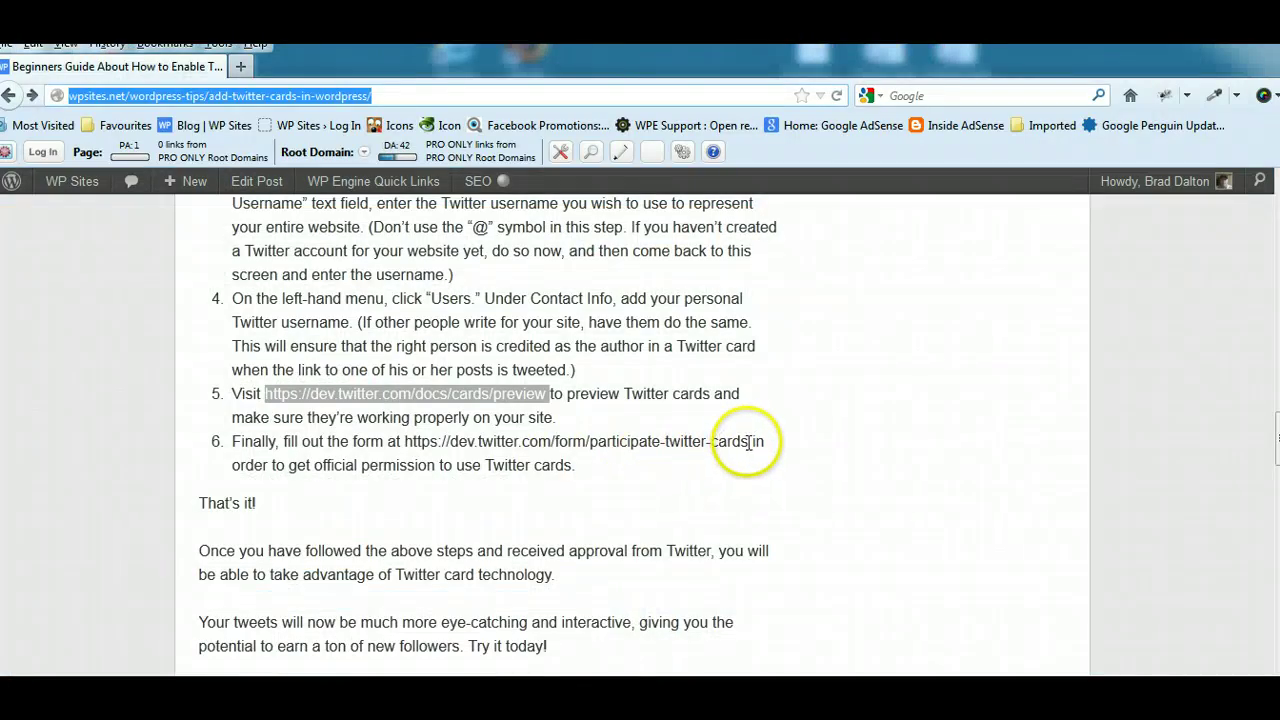
{"action": "left_click_drag", "start_coordinate": [748, 441], "coordinate": [474, 441]}
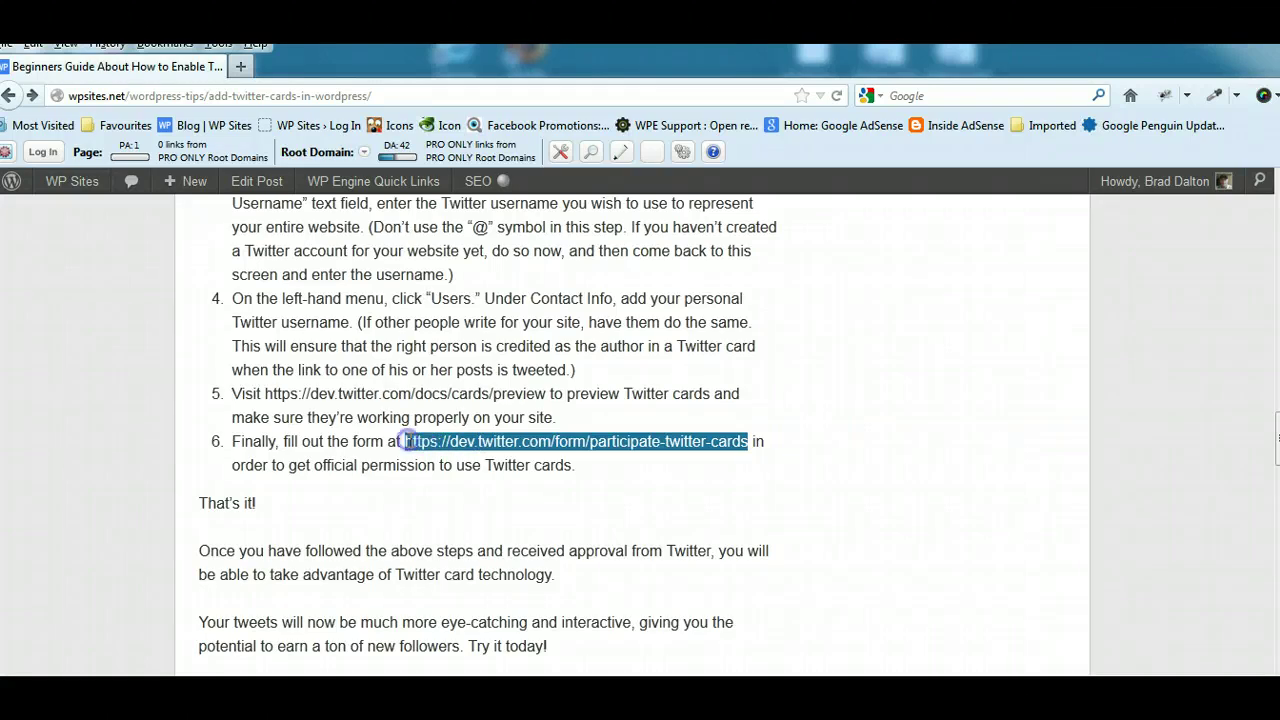
{"action": "right_click", "coordinate": [410, 441]}
{"action": "left_click", "coordinate": [449, 181]}
Step: Switch to the Participate in Twitter Cards window and select the form page's web address
{"action": "mouse_move", "coordinate": [300, 676]}
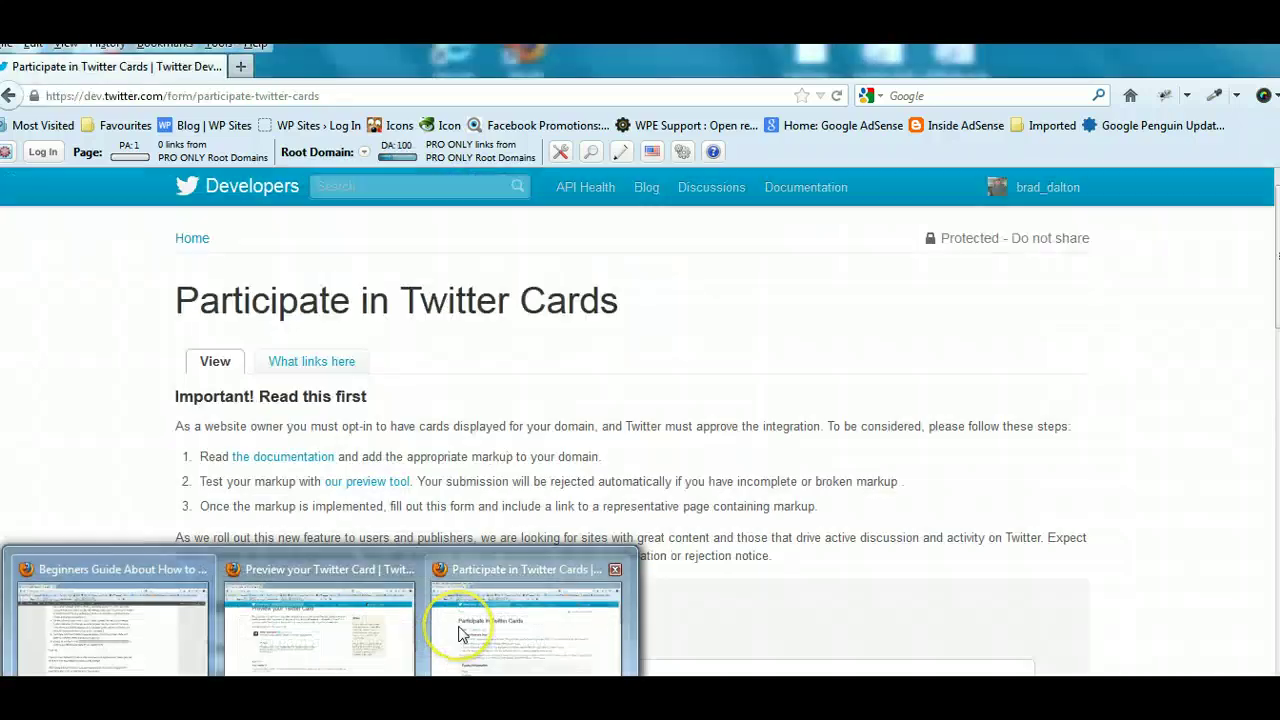
{"action": "left_click", "coordinate": [457, 626]}
{"action": "left_click", "coordinate": [350, 93]}
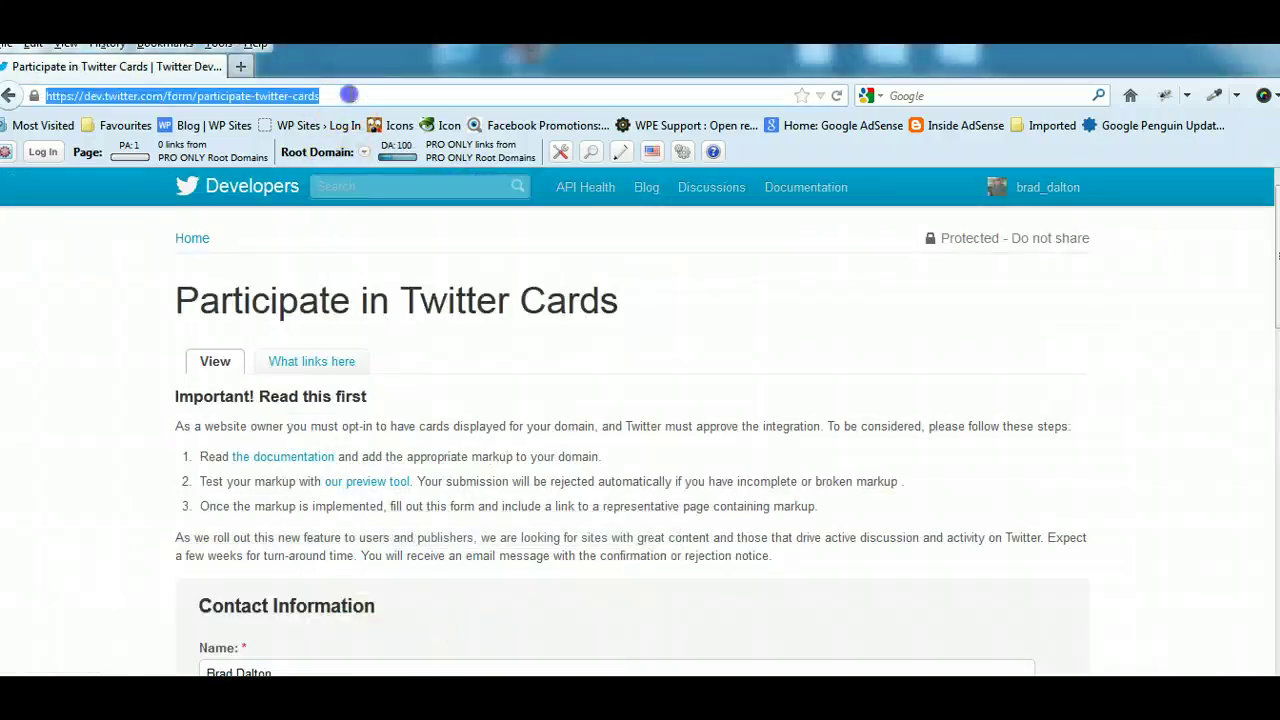
{"action": "right_click", "coordinate": [350, 94]}
{"action": "left_click", "coordinate": [471, 349]}
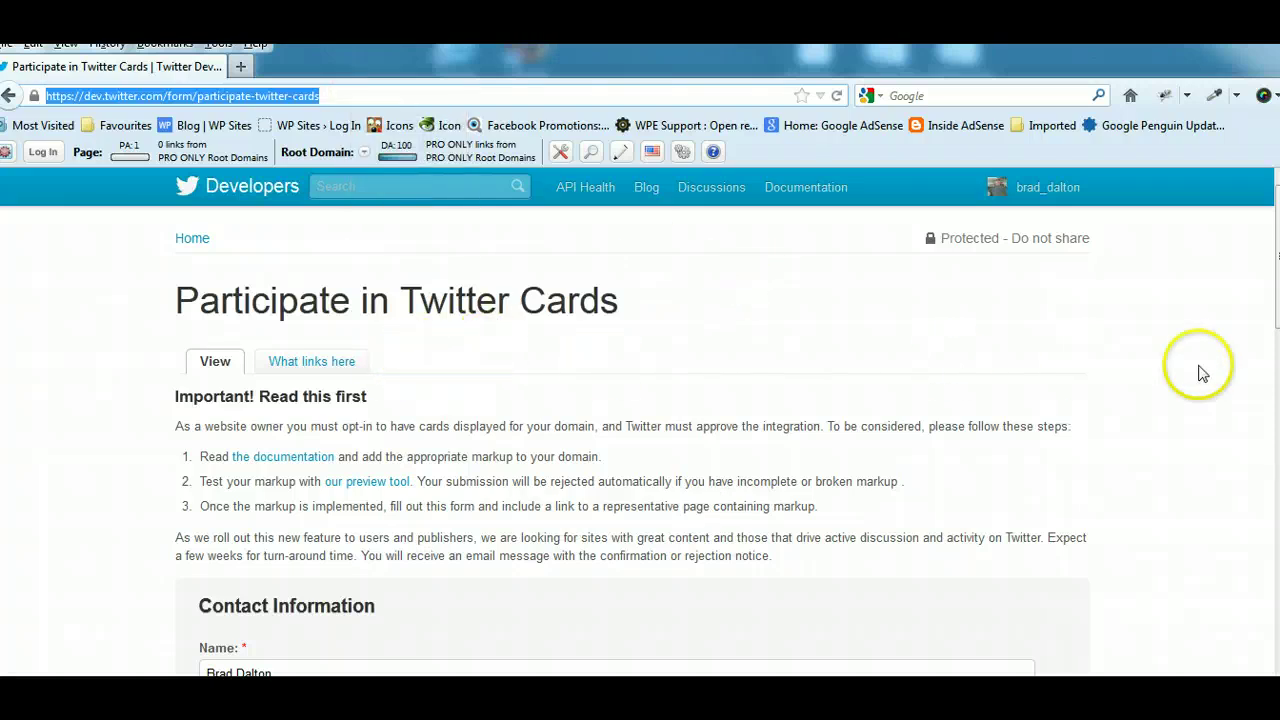
{"action": "scroll", "coordinate": [640, 440], "scroll_direction": "down", "scroll_amount": 3}
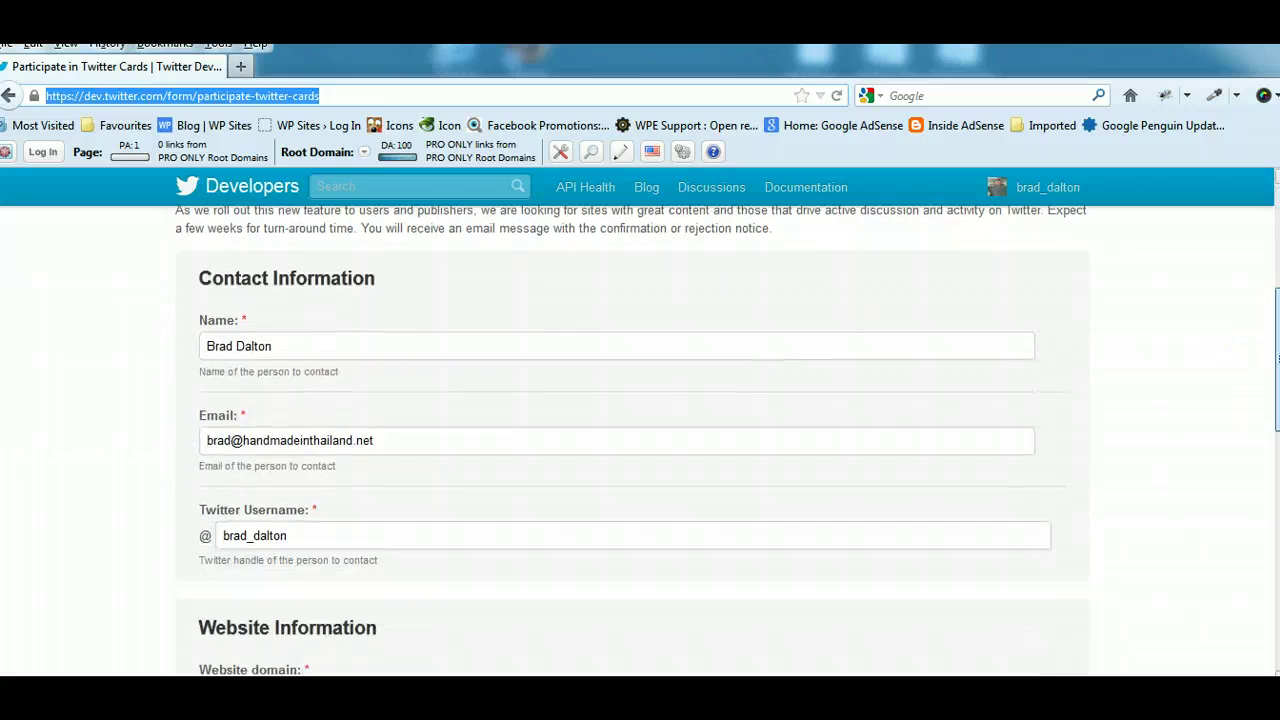
{"action": "scroll", "coordinate": [631, 440], "scroll_direction": "down", "scroll_amount": 3}
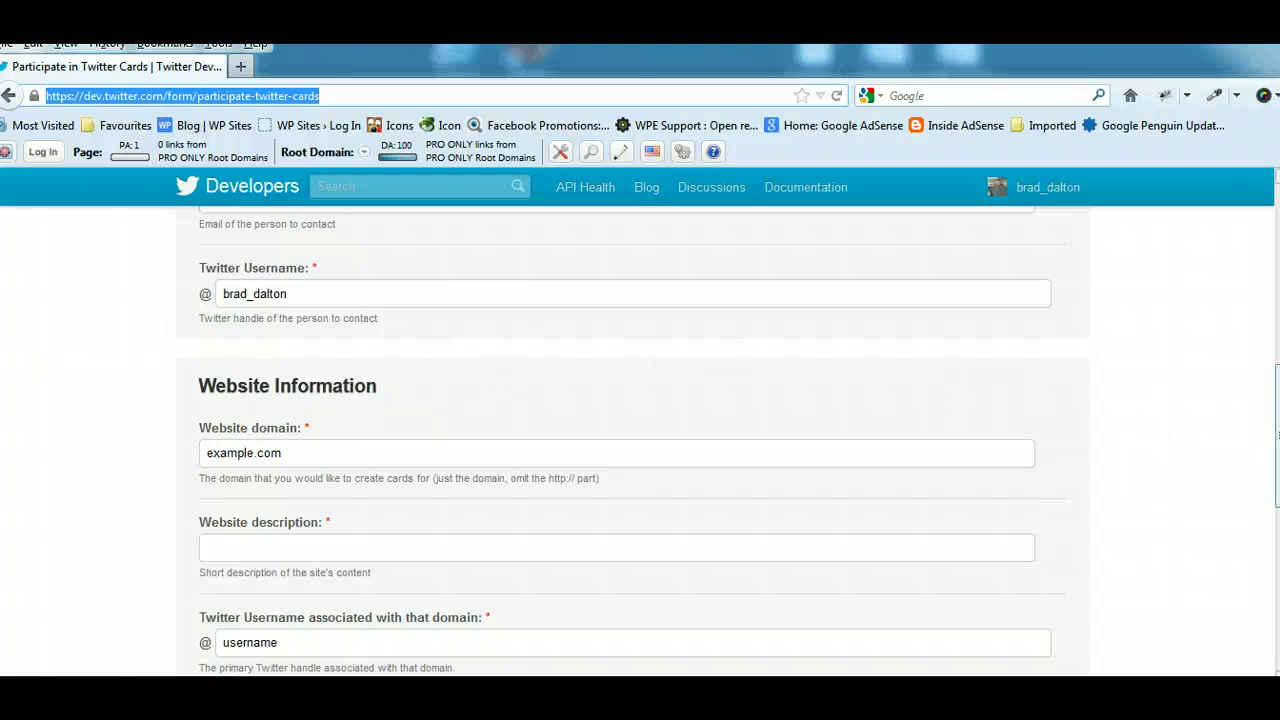
{"action": "scroll", "coordinate": [1237, 517], "scroll_direction": "down", "scroll_amount": 1}
{"action": "triple_click", "coordinate": [328, 388]}
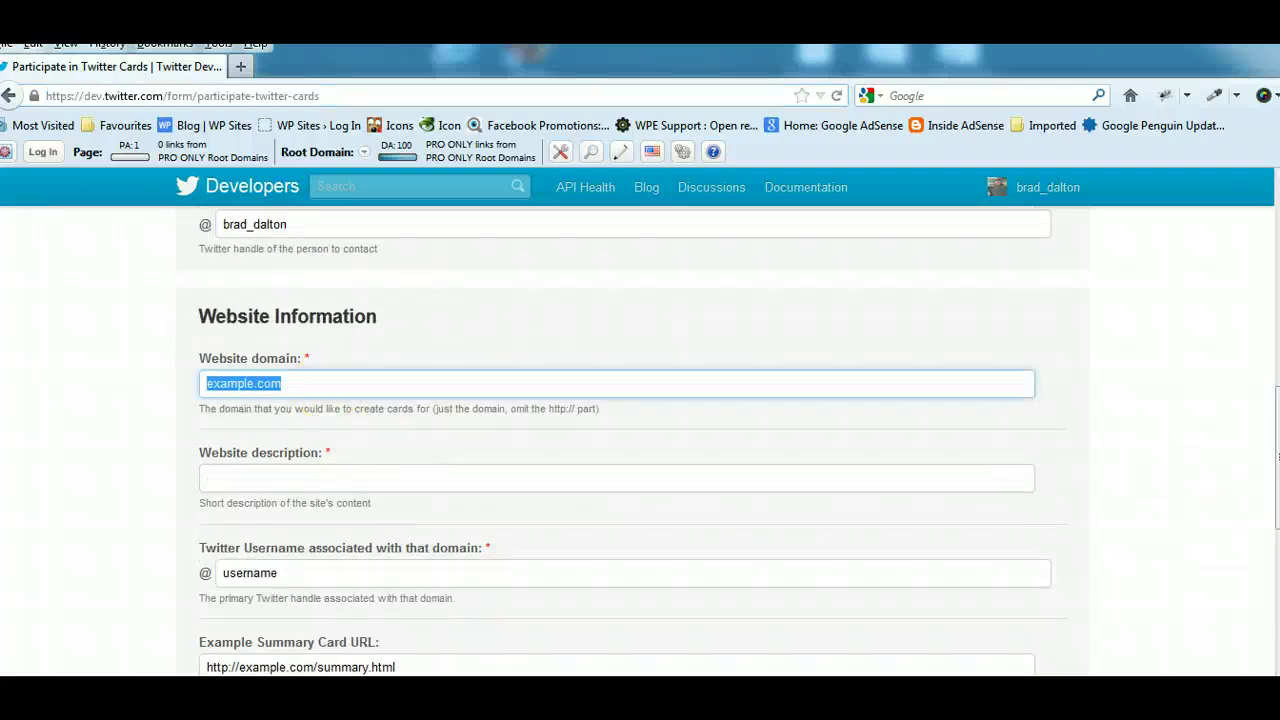
{"action": "type", "text": "htt"}
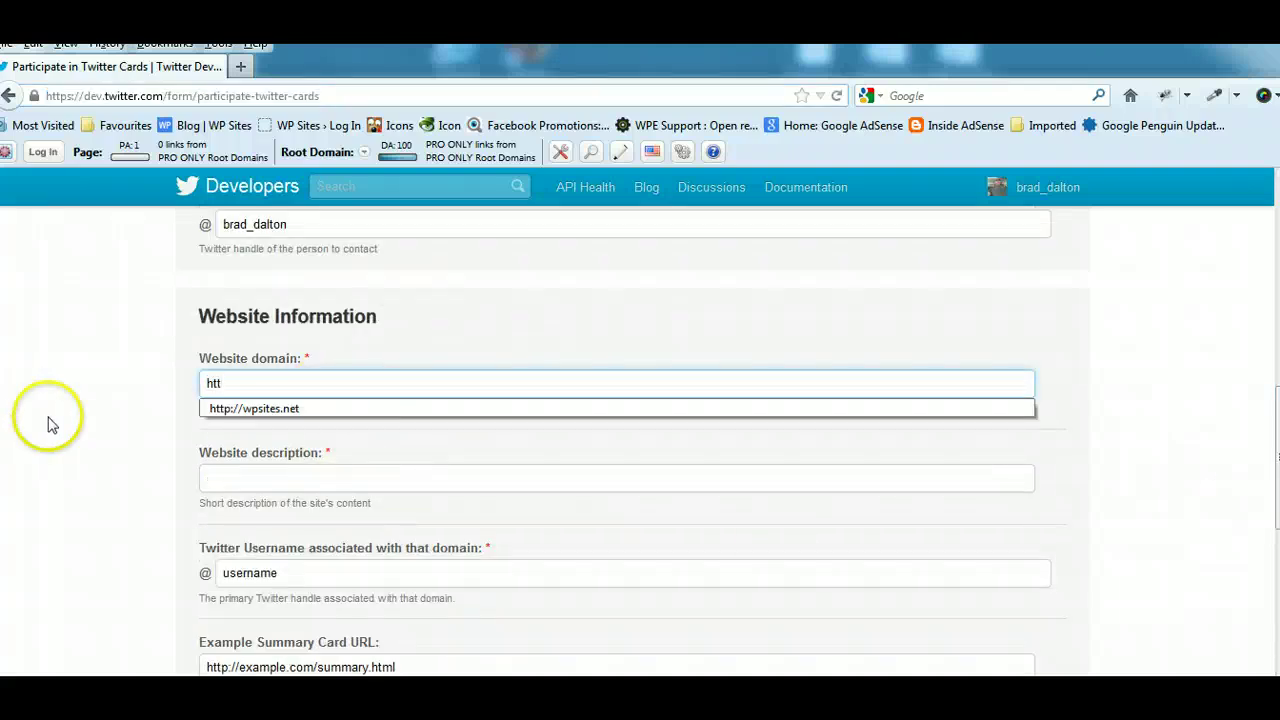
{"action": "left_click", "coordinate": [275, 409]}
Step: Fill in the website description with WordPress Blog Tips
{"action": "left_click", "coordinate": [283, 488]}
{"action": "type", "text": "Word"}
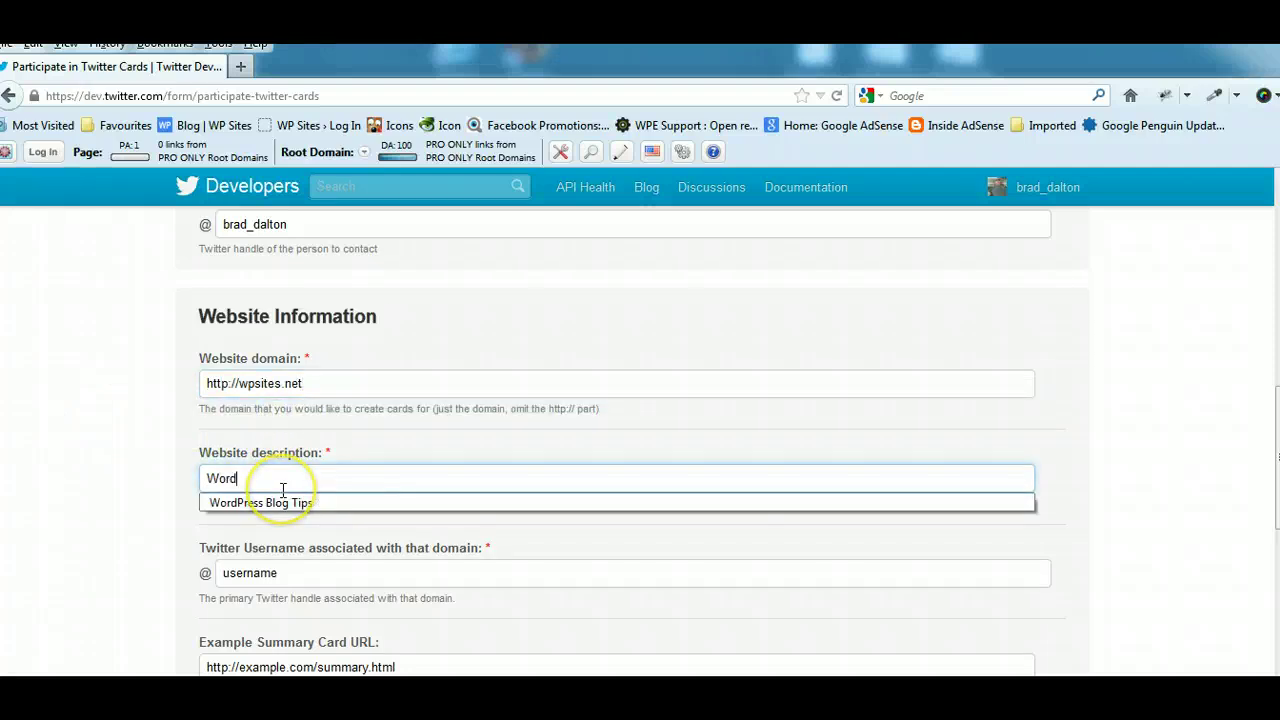
{"action": "left_click", "coordinate": [363, 502]}
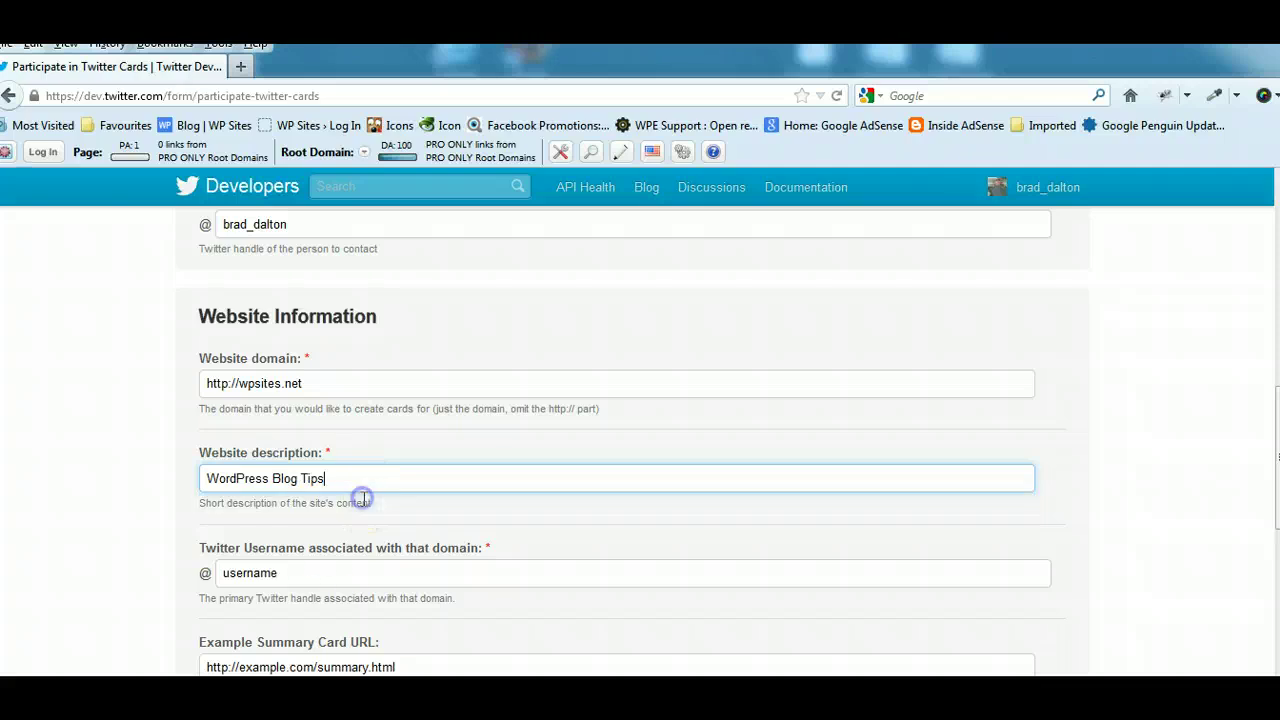
Step: Replace the placeholder Twitter username associated with the domain with wpsitesdotnet
{"action": "double_click", "coordinate": [325, 571]}
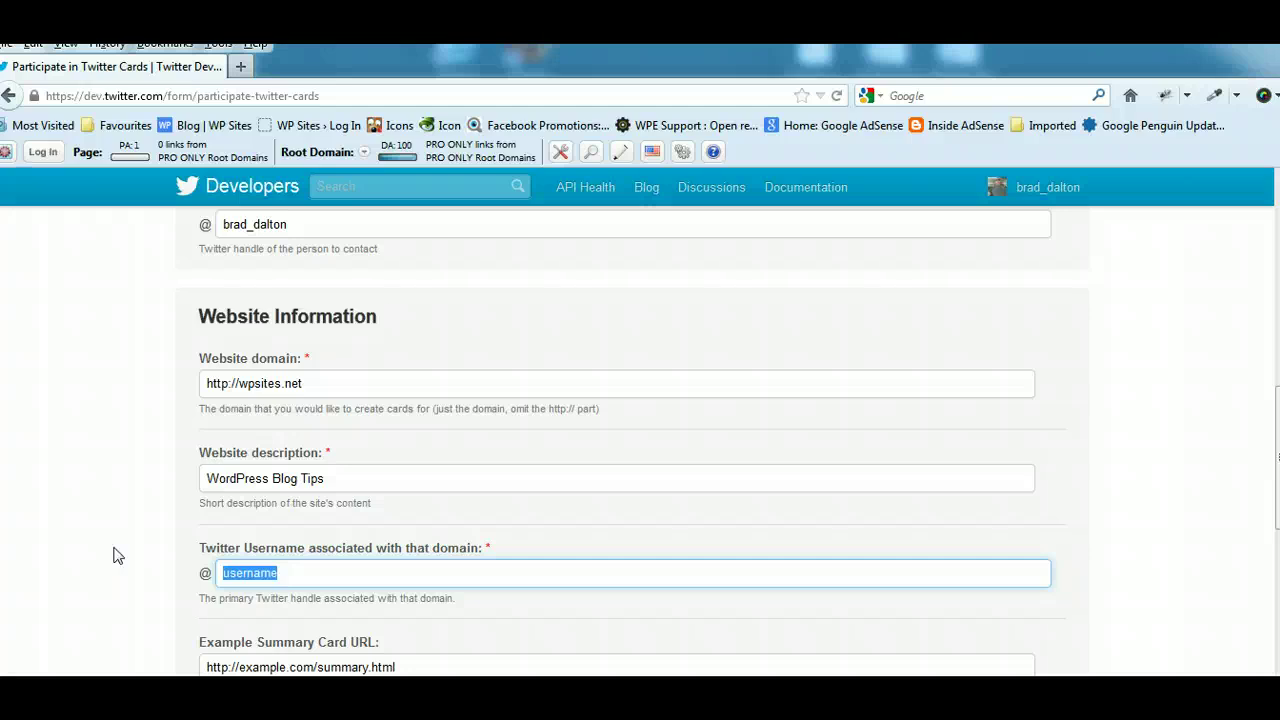
{"action": "type", "text": "wp-sites"}
{"action": "key", "text": "BackSpace"}
{"action": "key", "text": "BackSpace"}
{"action": "key", "text": "BackSpace"}
{"action": "key", "text": "BackSpace"}
{"action": "key", "text": "BackSpace"}
{"action": "key", "text": "BackSpace"}
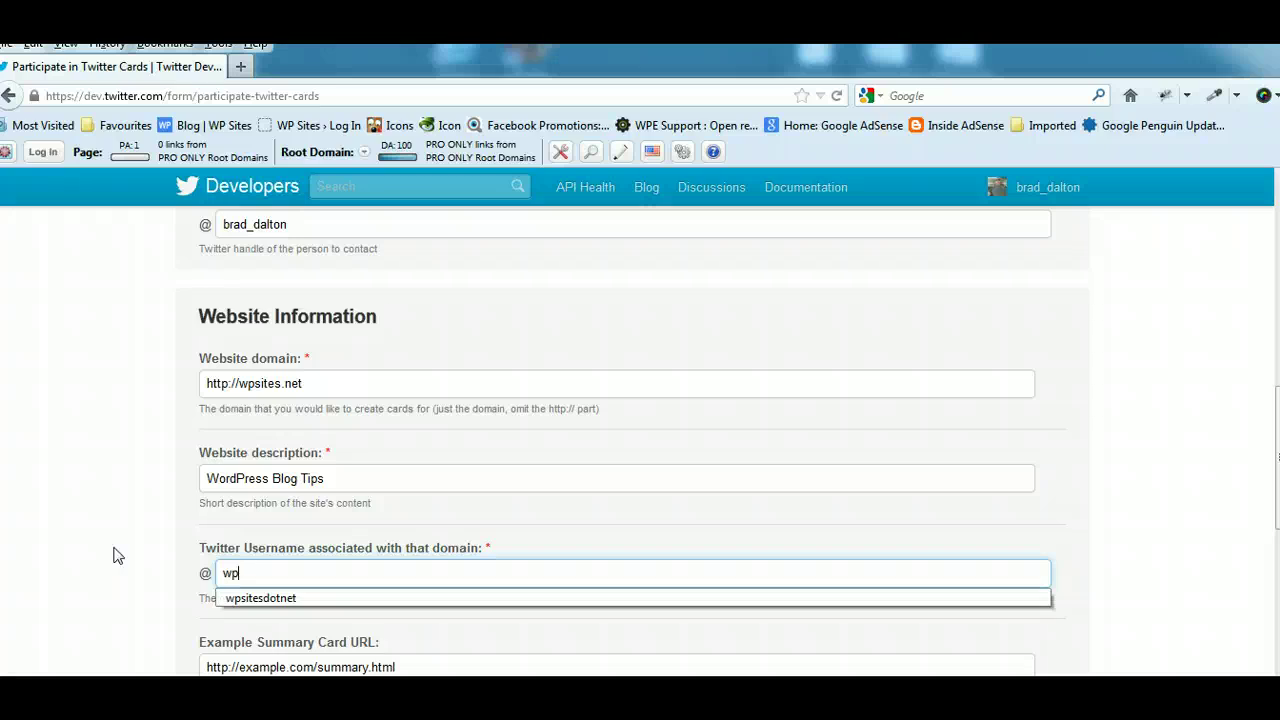
{"action": "type", "text": "si"}
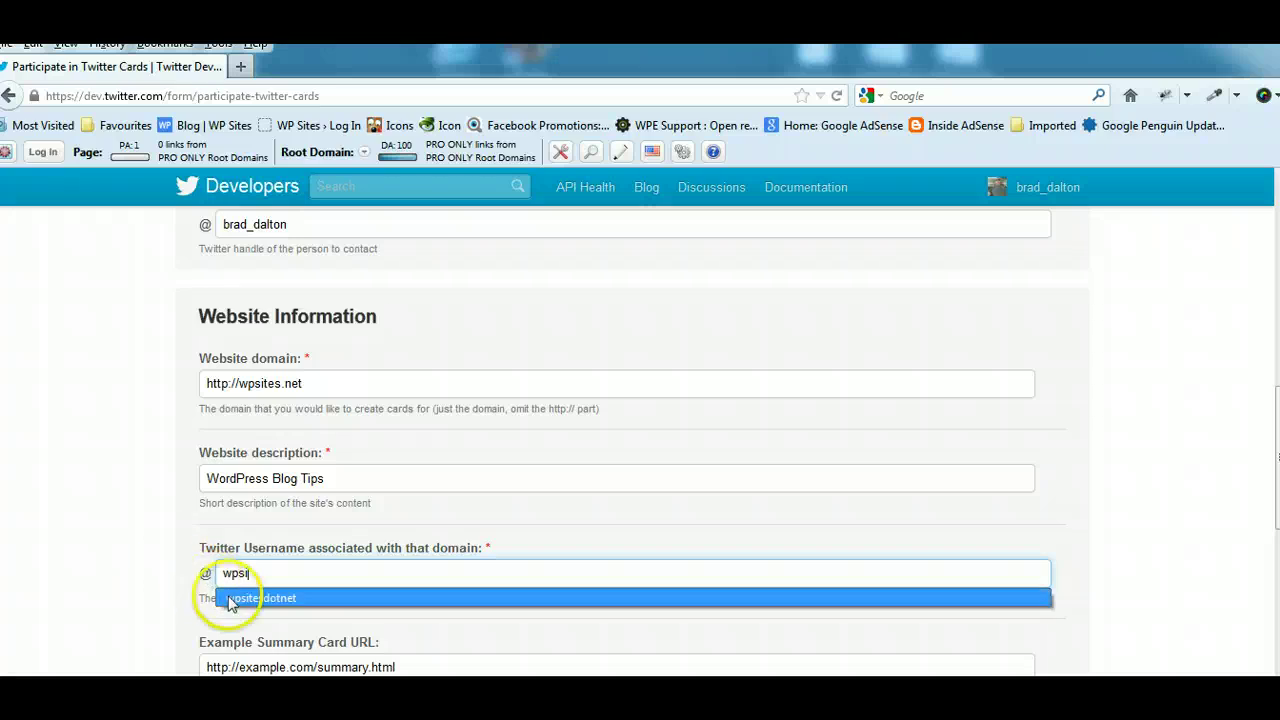
{"action": "left_click", "coordinate": [245, 598]}
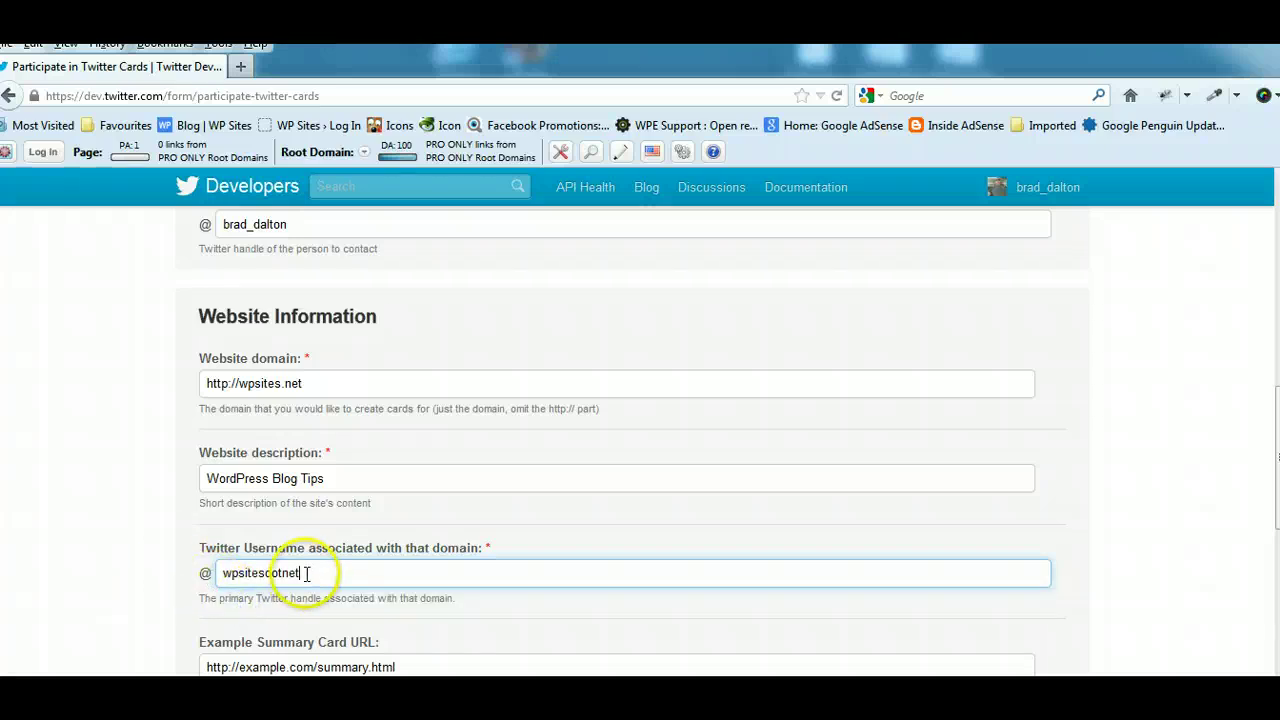
Step: Switch to the Beginners Guide article window and copy the article's web address
{"action": "scroll", "coordinate": [1276, 450], "scroll_direction": "down", "scroll_amount": 3}
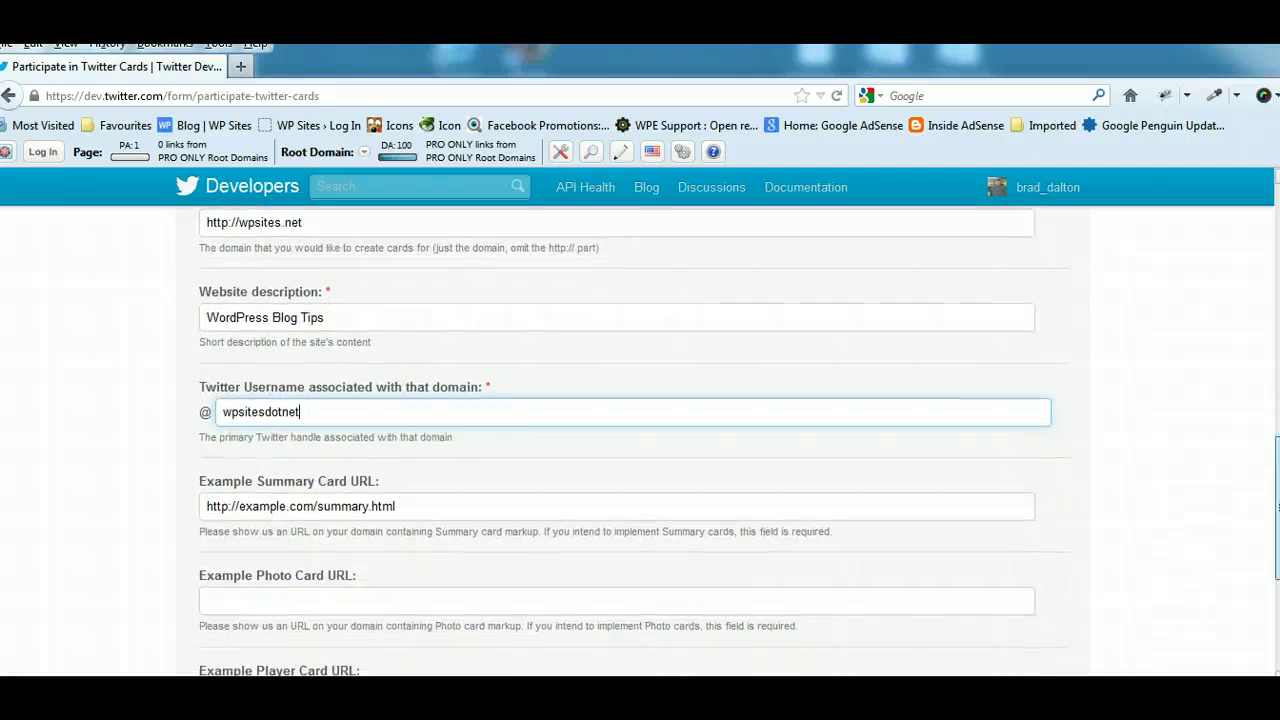
{"action": "scroll", "coordinate": [1276, 500], "scroll_direction": "down", "scroll_amount": 2}
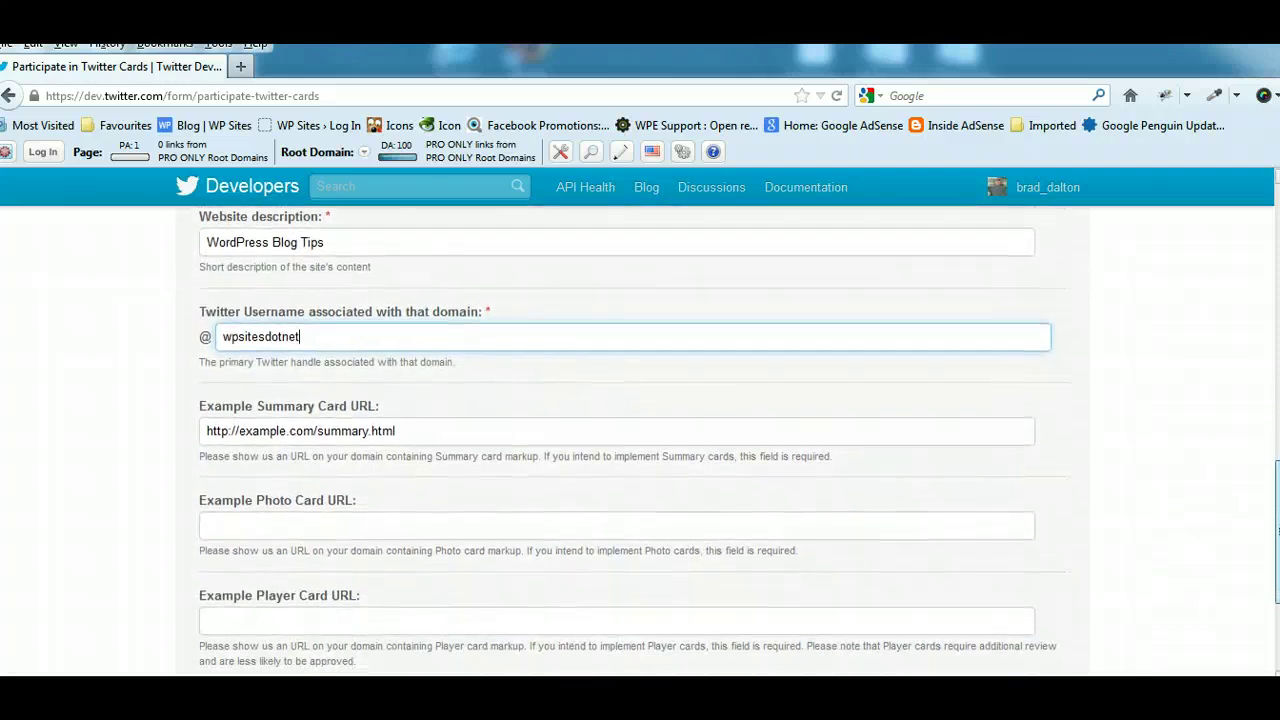
{"action": "scroll", "coordinate": [1276, 500], "scroll_direction": "down", "scroll_amount": 2}
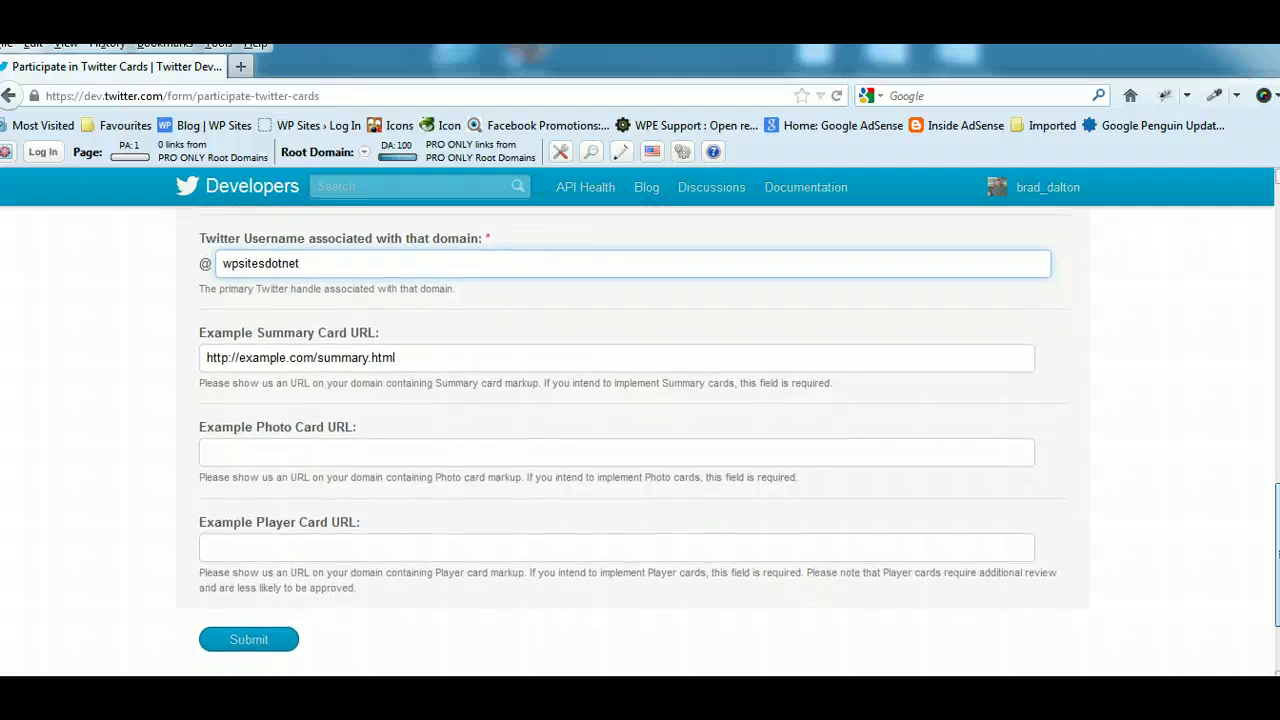
{"action": "scroll", "coordinate": [643, 441], "scroll_direction": "down", "scroll_amount": 1}
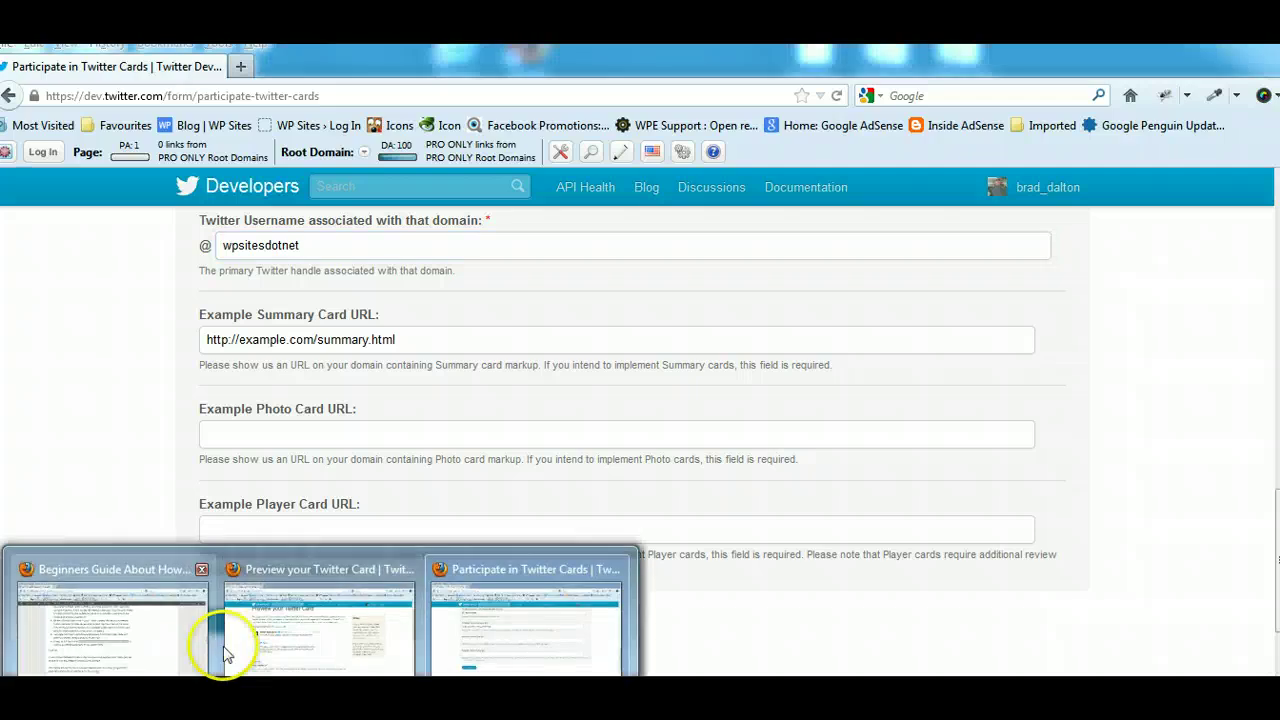
{"action": "mouse_move", "coordinate": [305, 663]}
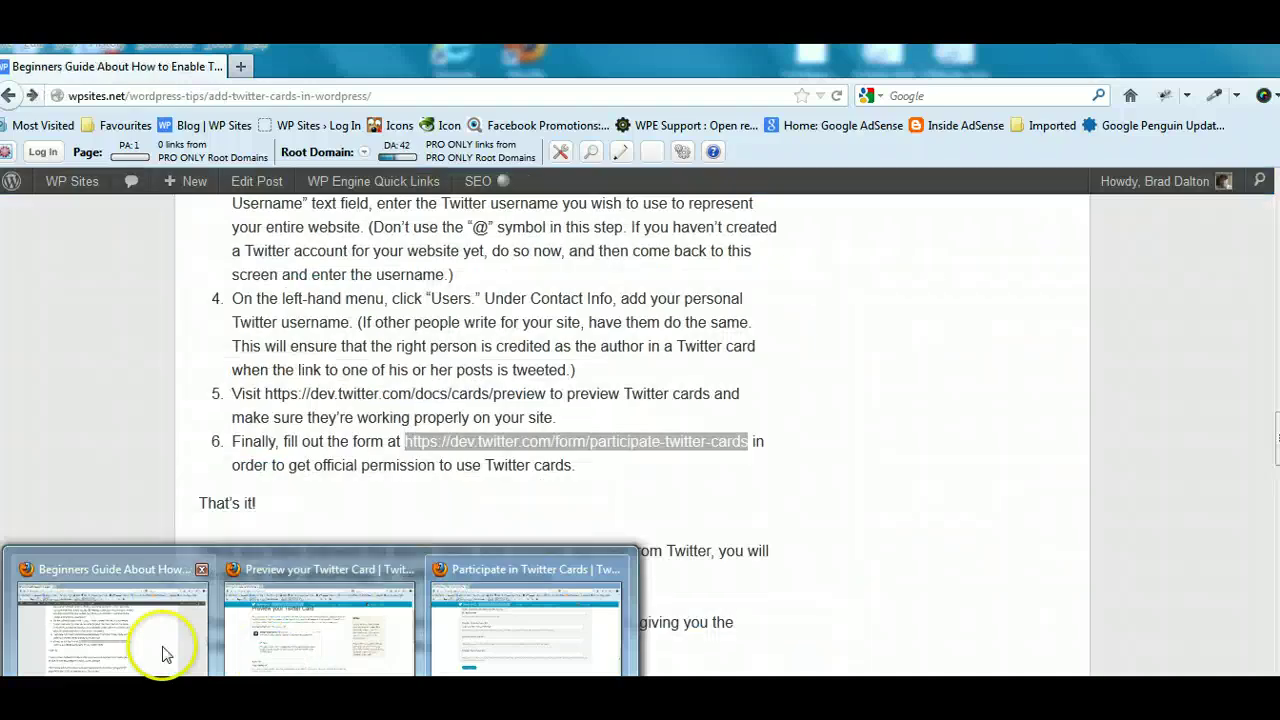
{"action": "left_click", "coordinate": [166, 652]}
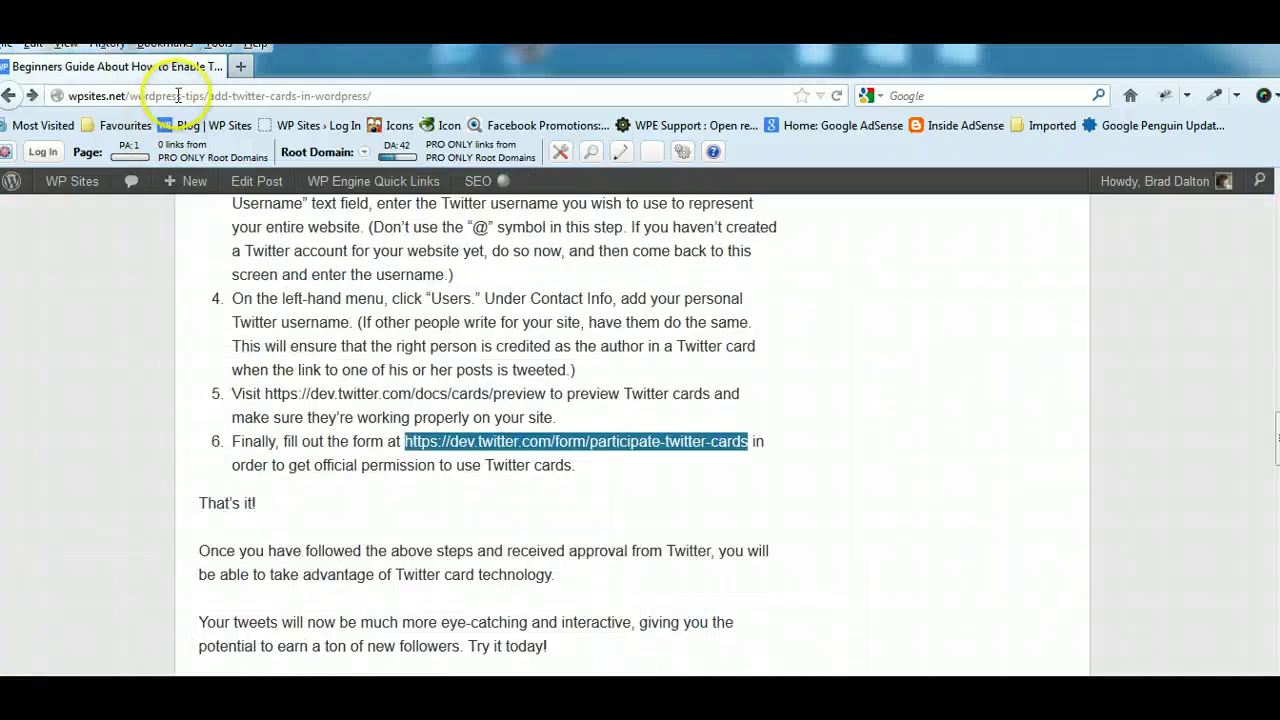
{"action": "left_click", "coordinate": [166, 97]}
{"action": "right_click", "coordinate": [178, 97]}
{"action": "left_click", "coordinate": [221, 157]}
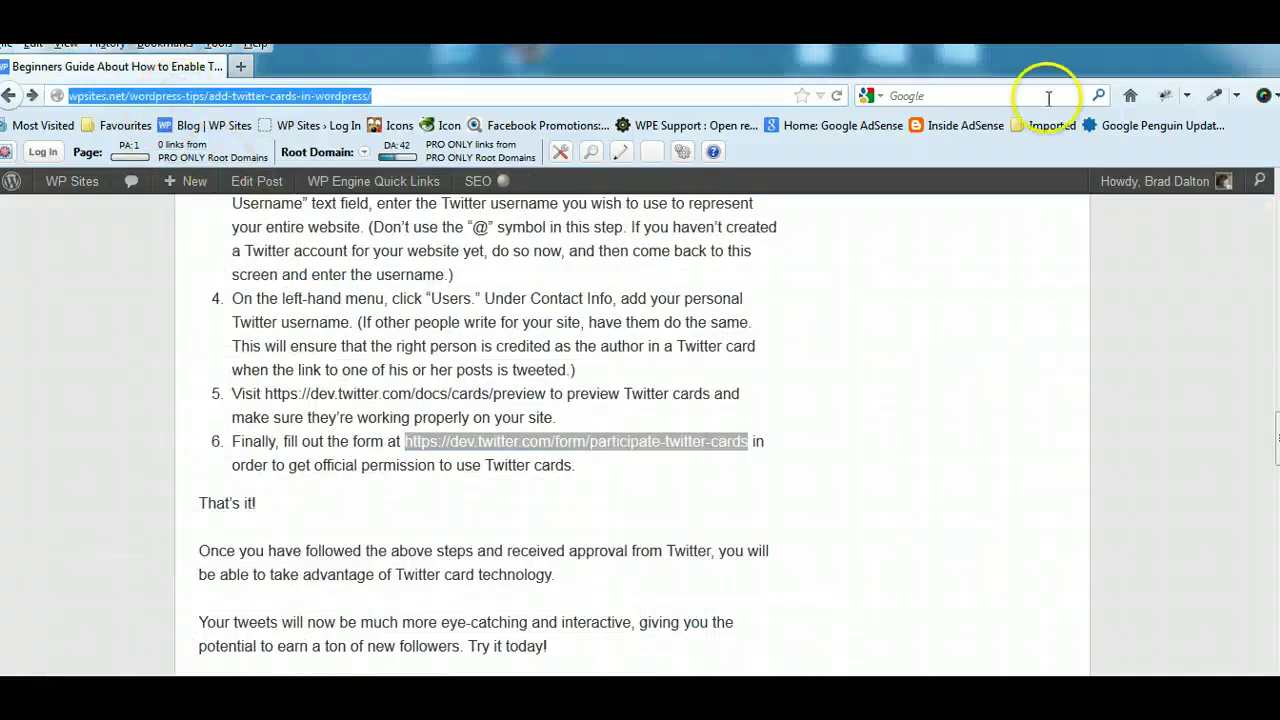
{"action": "key", "text": "alt+Tab"}
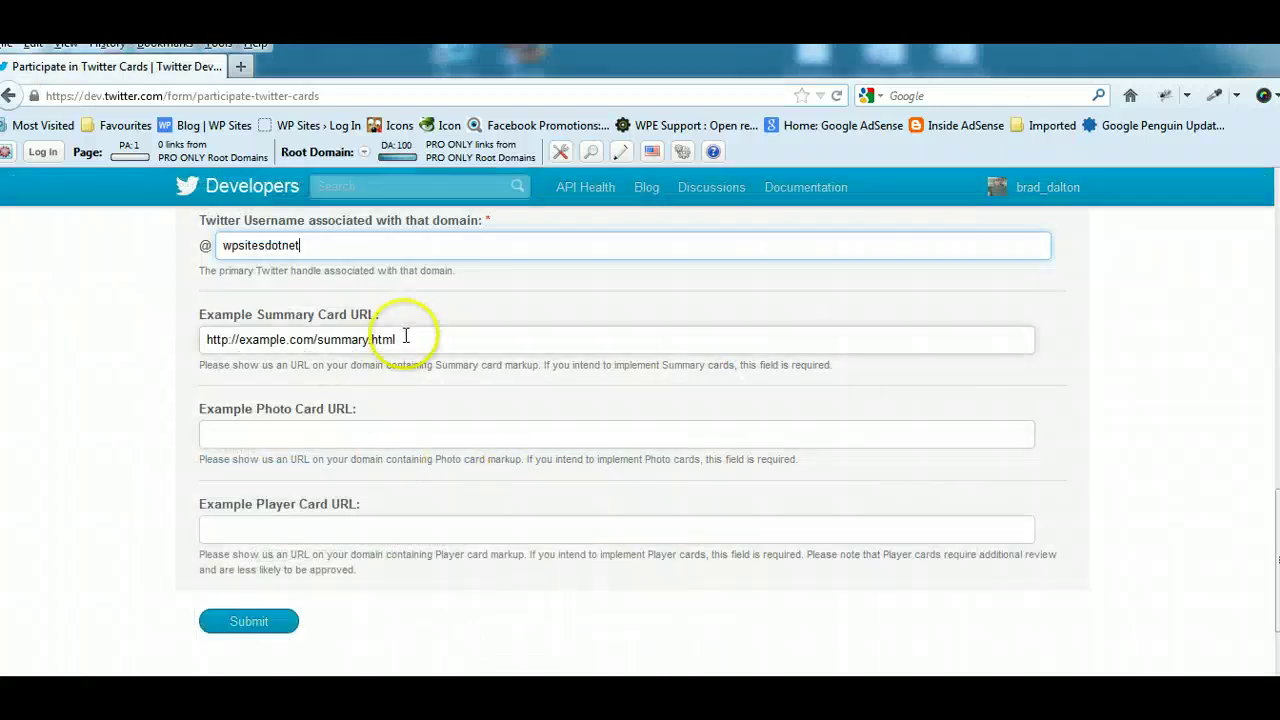
{"action": "left_click_drag", "start_coordinate": [409, 337], "coordinate": [95, 359]}
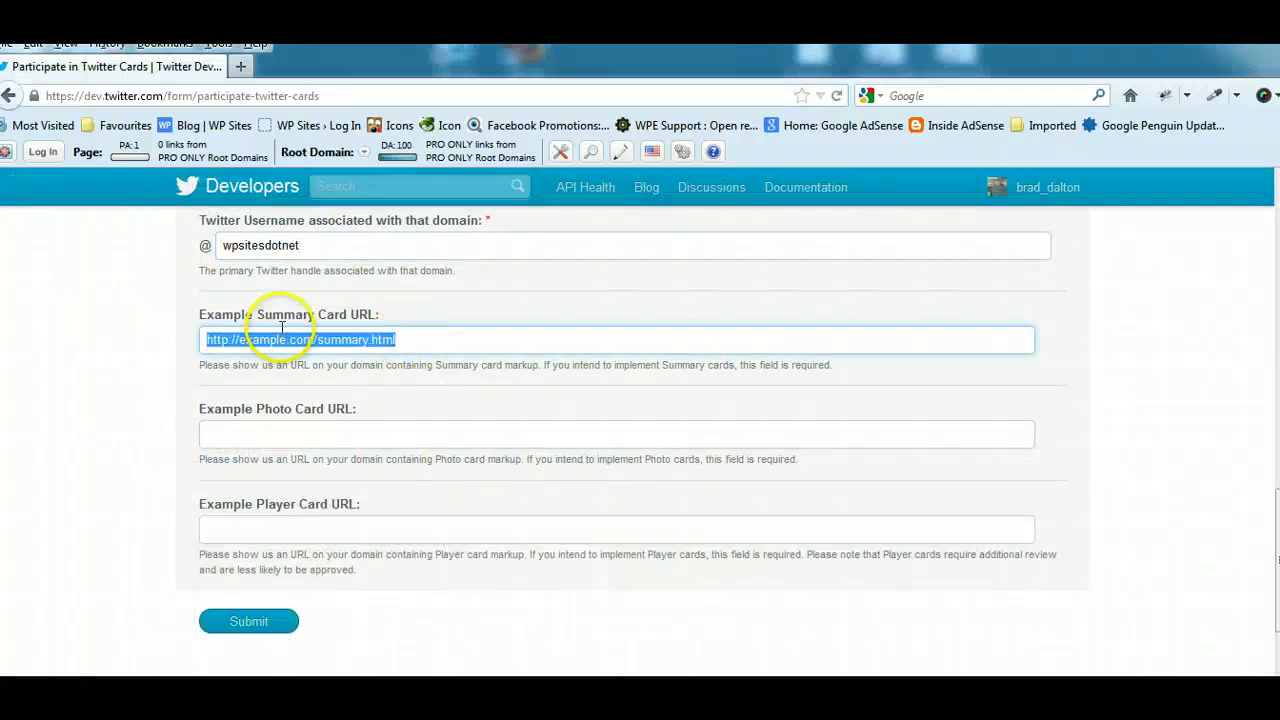
{"action": "right_click", "coordinate": [285, 334]}
{"action": "left_click", "coordinate": [326, 412]}
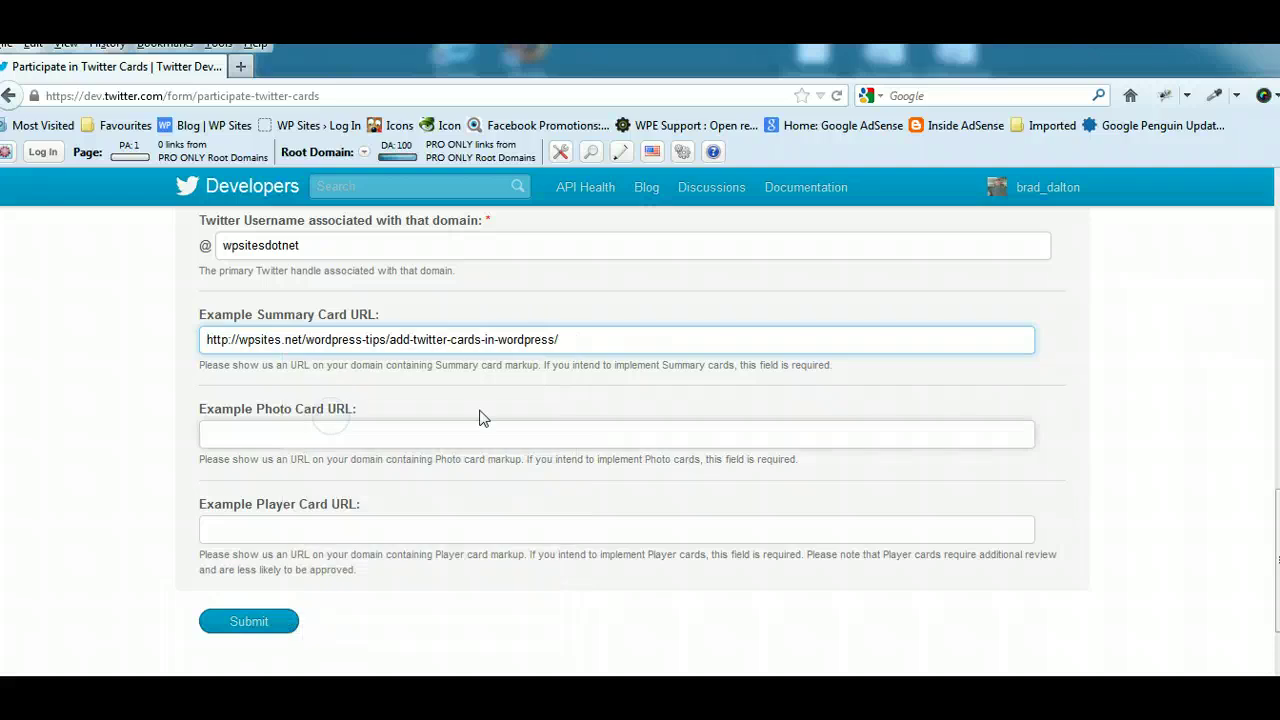
{"action": "left_click", "coordinate": [366, 512]}
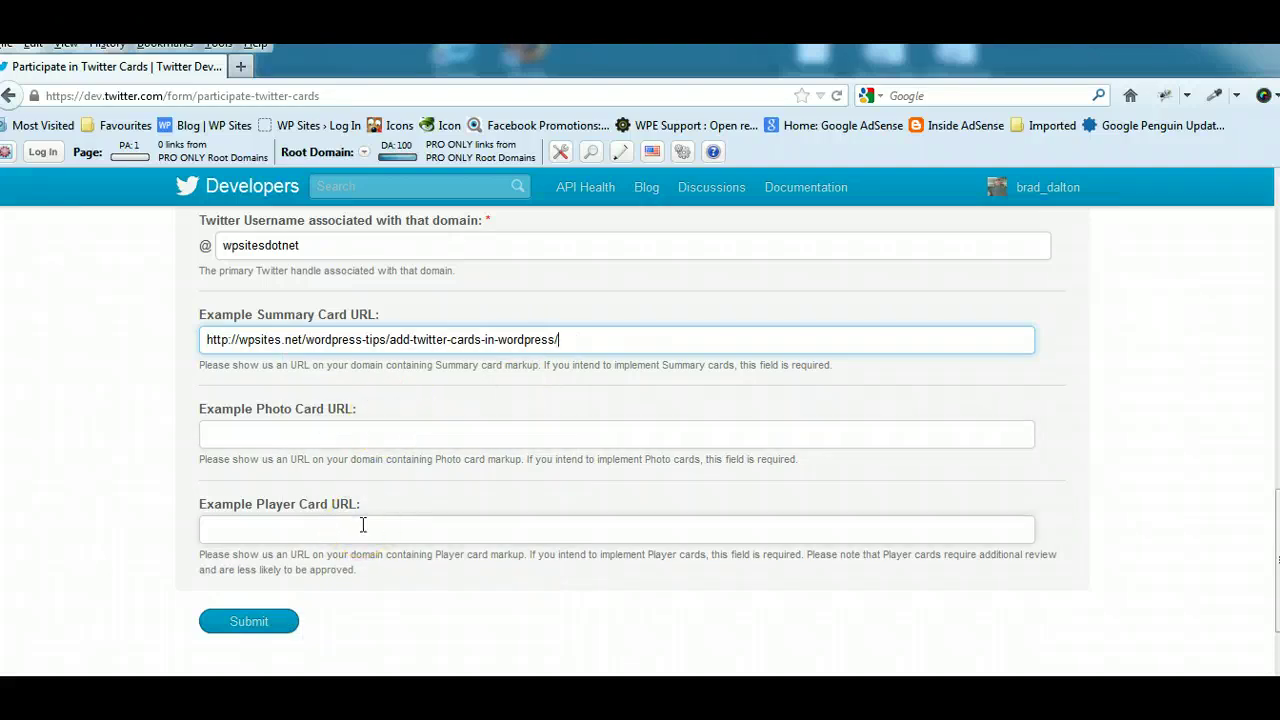
Step: Submit the completed Twitter Cards participation form, leaving the Photo and Player Card URLs empty
{"action": "scroll", "coordinate": [663, 560], "scroll_direction": "down", "scroll_amount": 2}
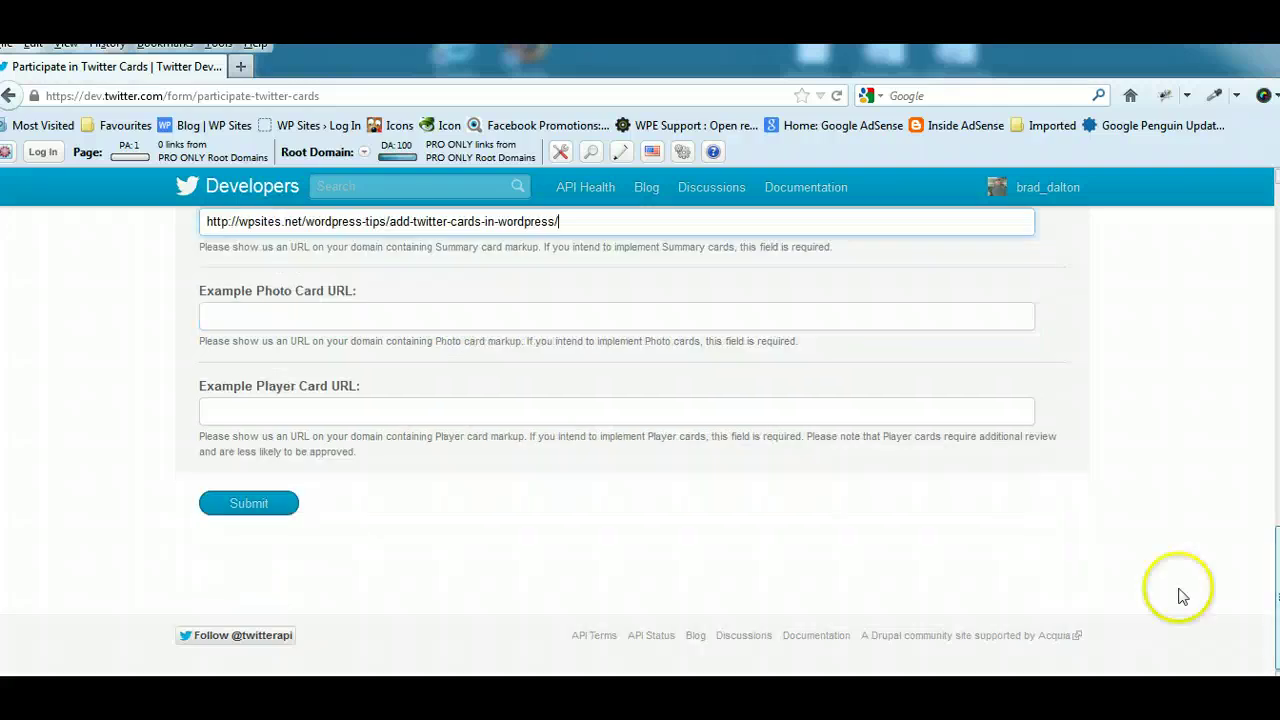
{"action": "left_click", "coordinate": [255, 506]}
{"action": "left_click", "coordinate": [100, 371]}
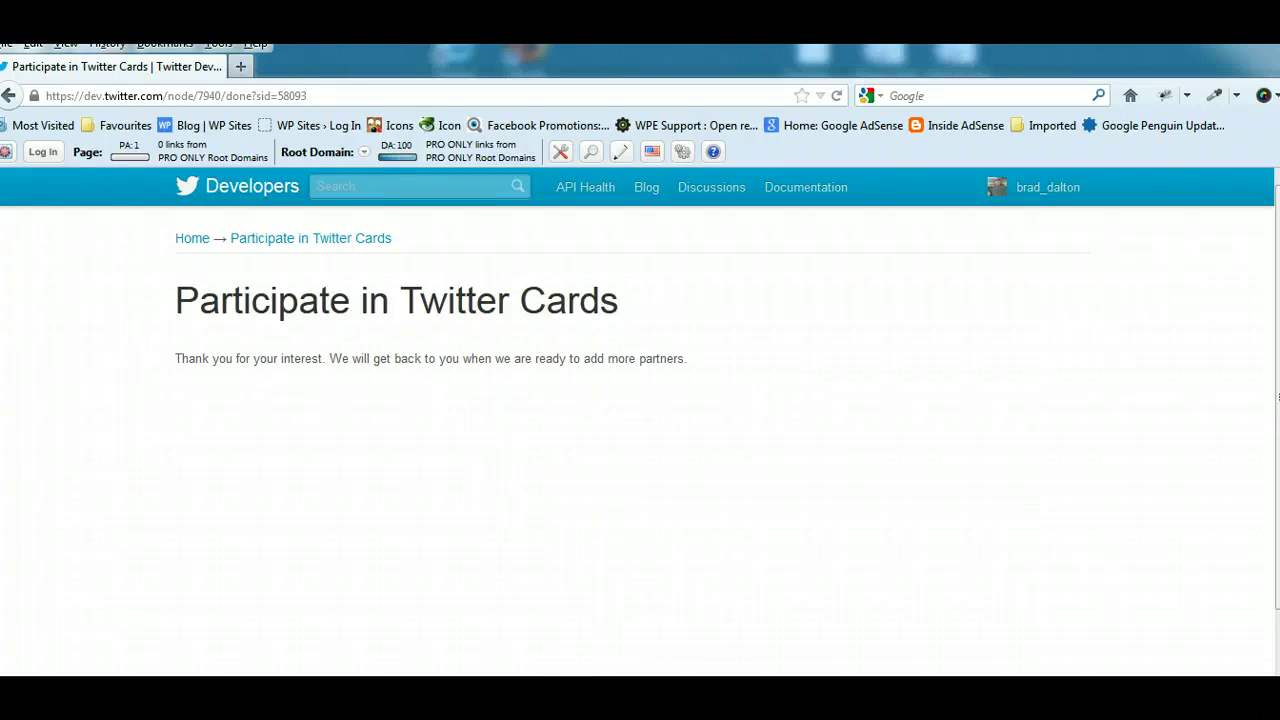
Step: Switch back to the Beginners Guide article, review its closing paragraphs and author note, and return to the start of the page
{"action": "mouse_move", "coordinate": [300, 657]}
{"action": "left_click", "coordinate": [180, 648]}
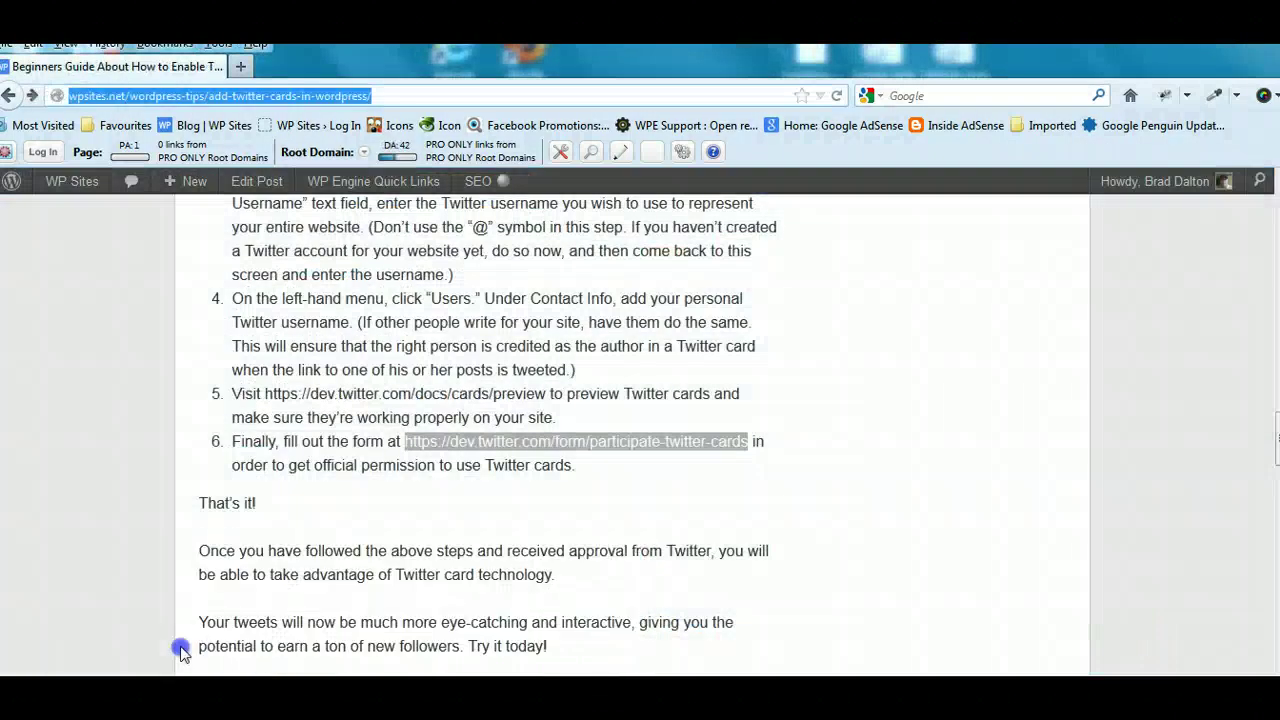
{"action": "left_click", "coordinate": [700, 500]}
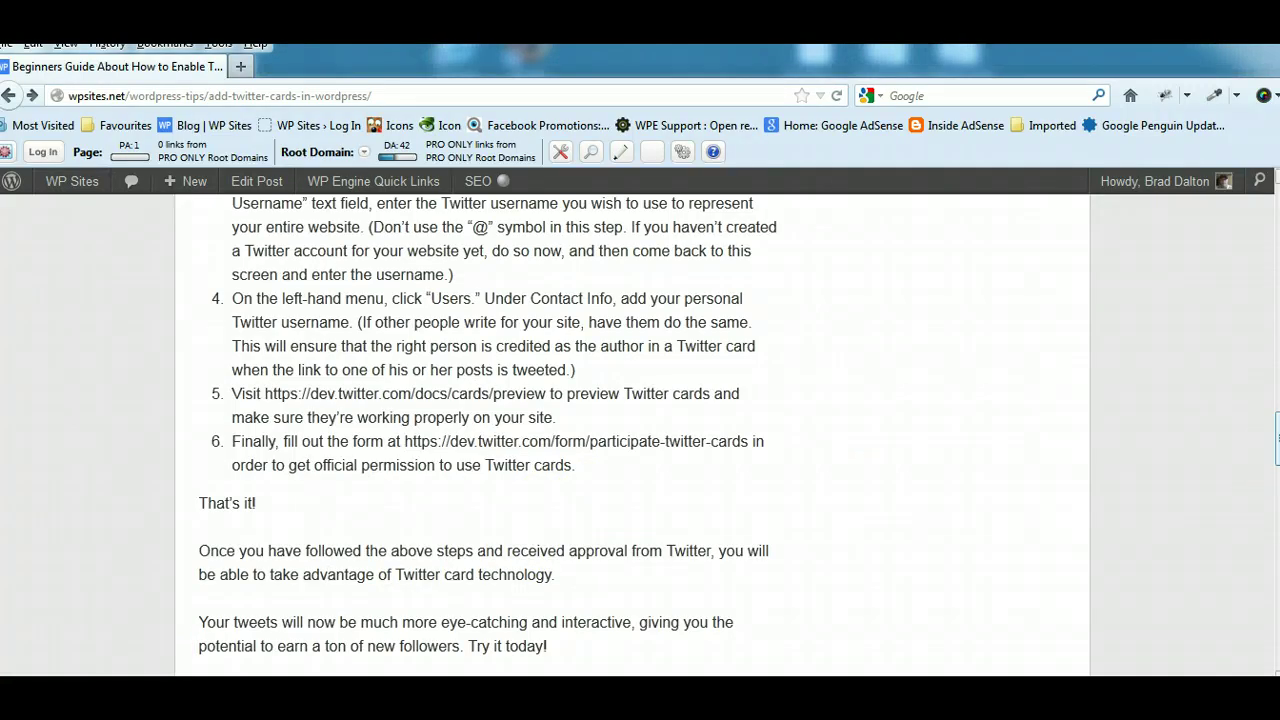
{"action": "scroll", "coordinate": [1276, 445], "scroll_direction": "down", "scroll_amount": 2}
{"action": "scroll", "coordinate": [1276, 445], "scroll_direction": "down", "scroll_amount": 5}
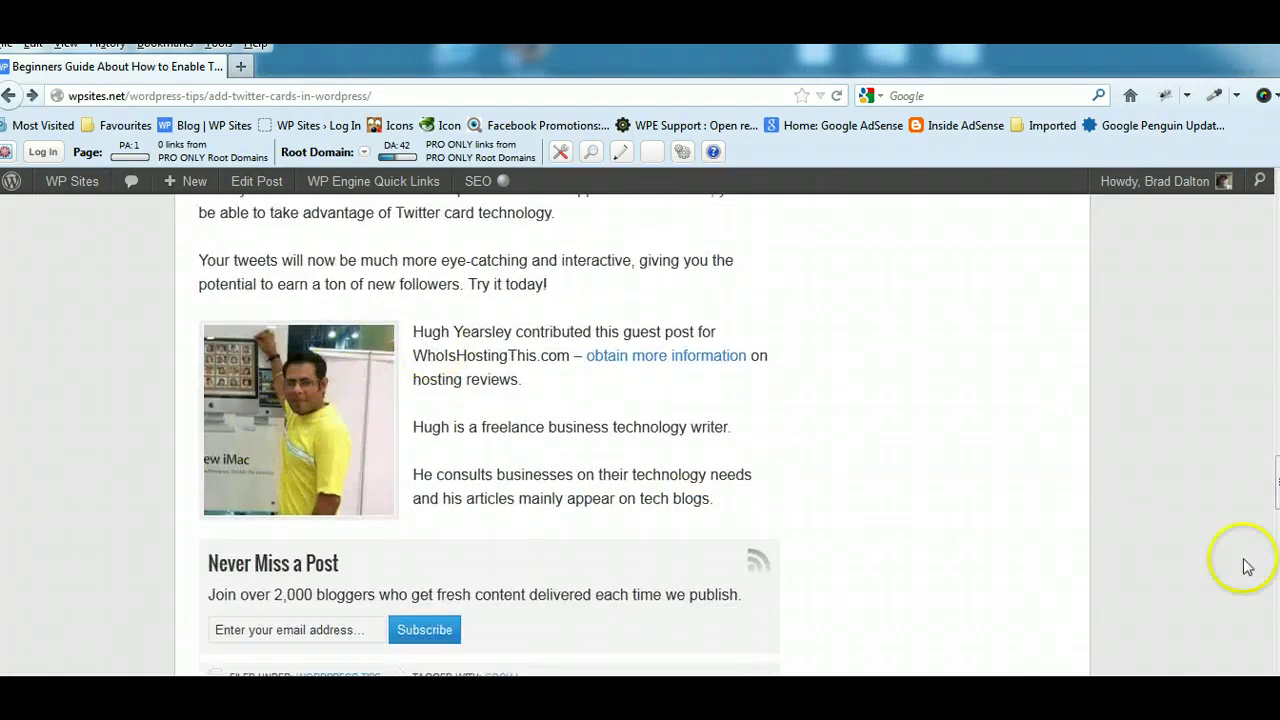
{"action": "left_click_drag", "start_coordinate": [1277, 480], "coordinate": [1277, 205]}
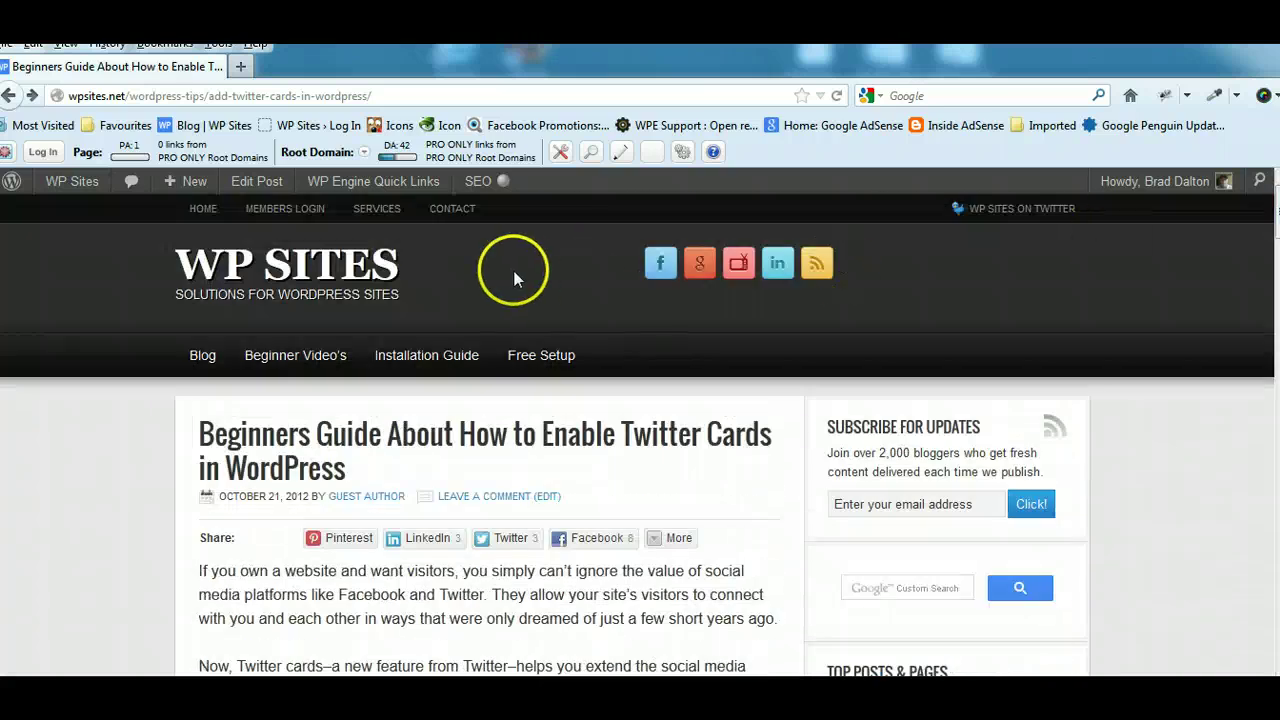